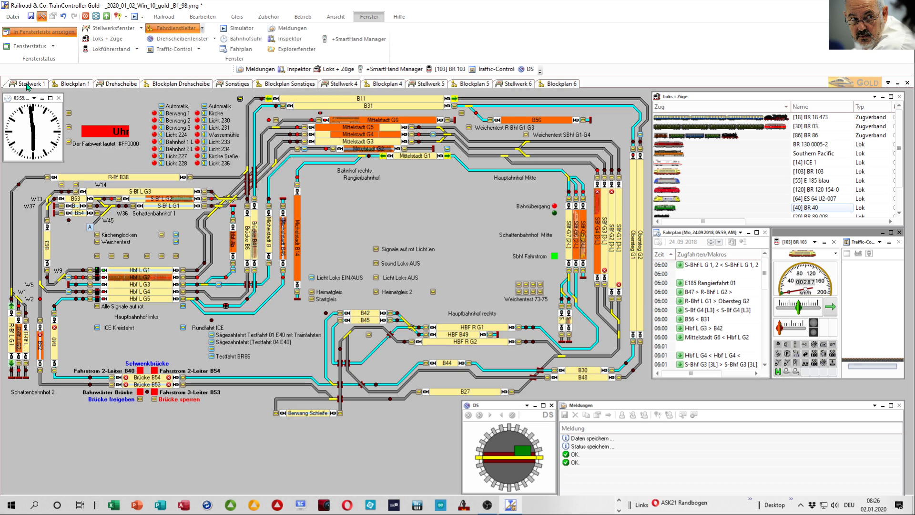
Look through the Blockplan, Drehscheibe, Sonstiges and further Stellwerk windows up to Blockplan 6 to see what each contains
left_click(73, 85)
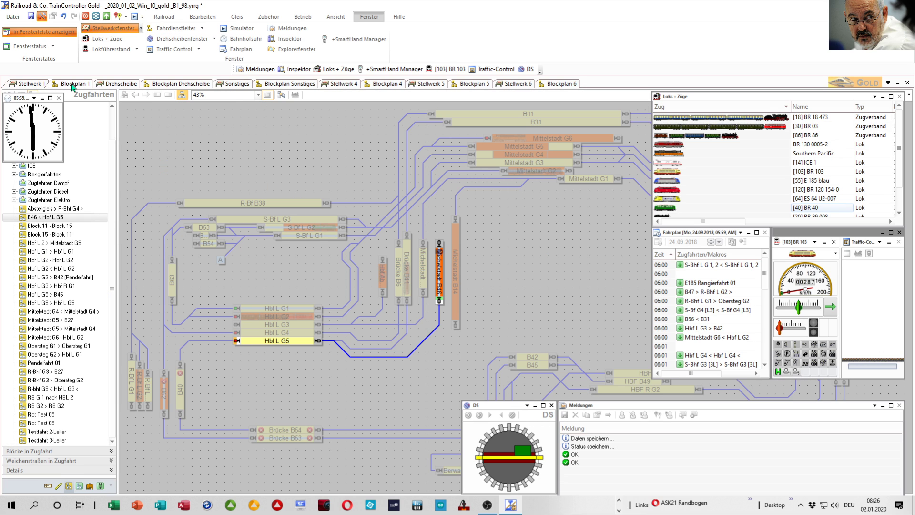
left_click(122, 86)
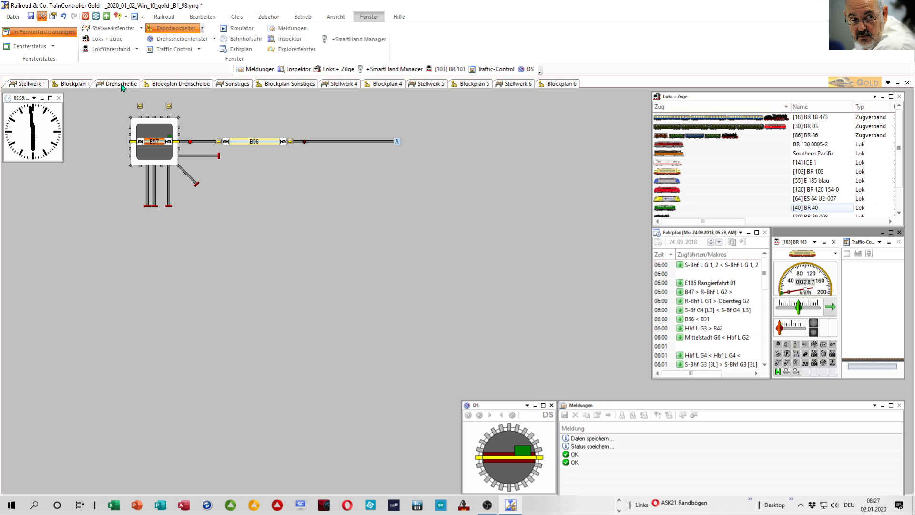
left_click(168, 86)
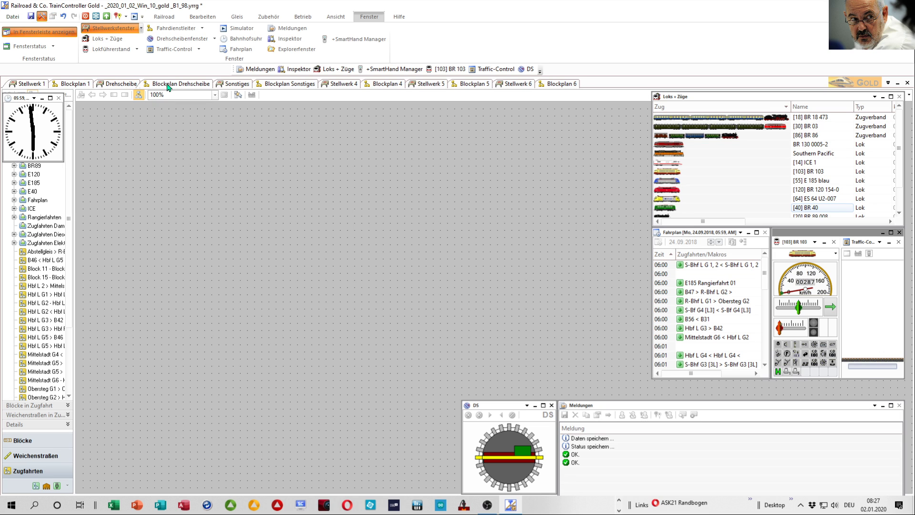
left_click(239, 85)
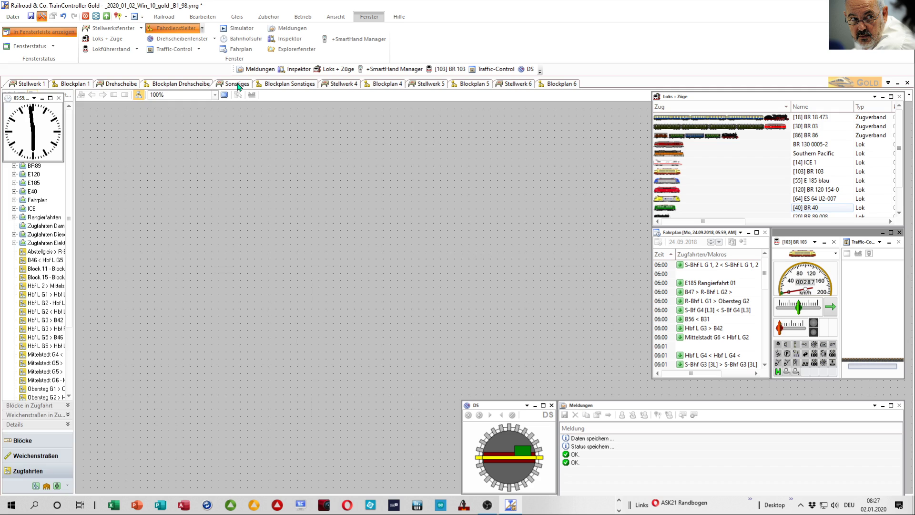
left_click(289, 85)
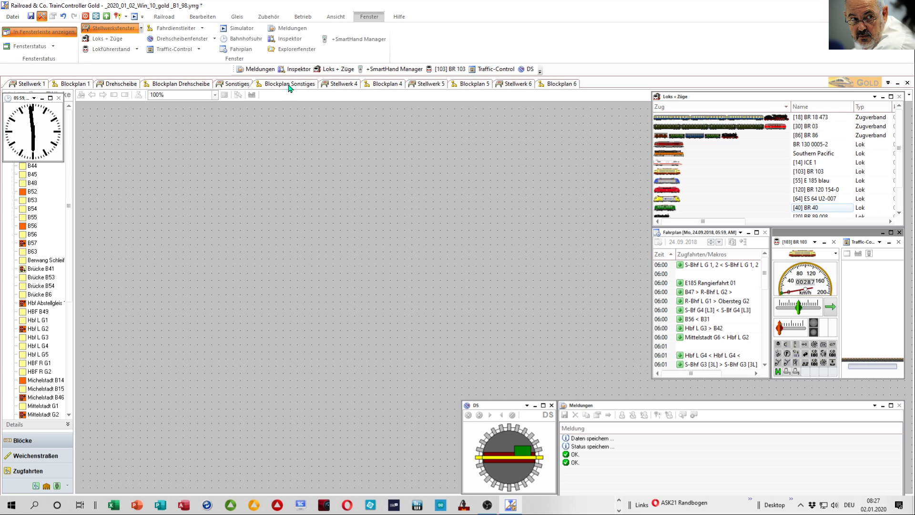
left_click(339, 85)
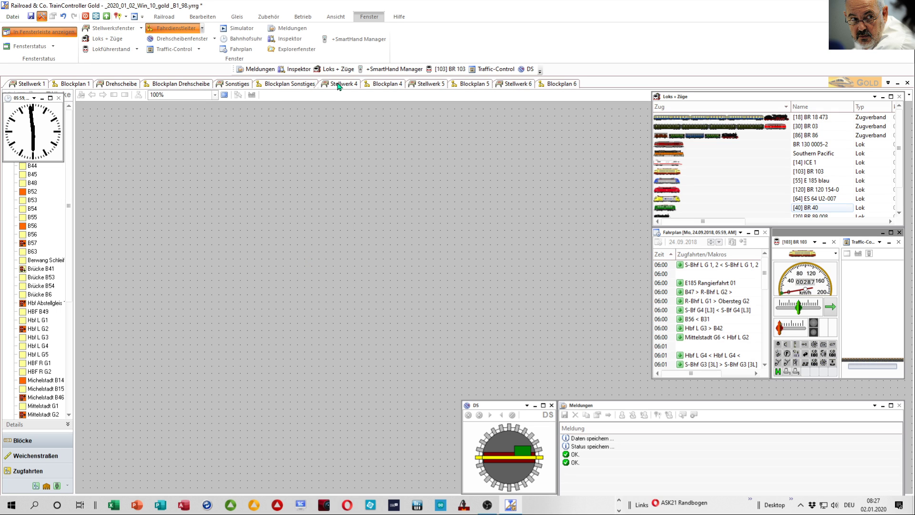
left_click(377, 85)
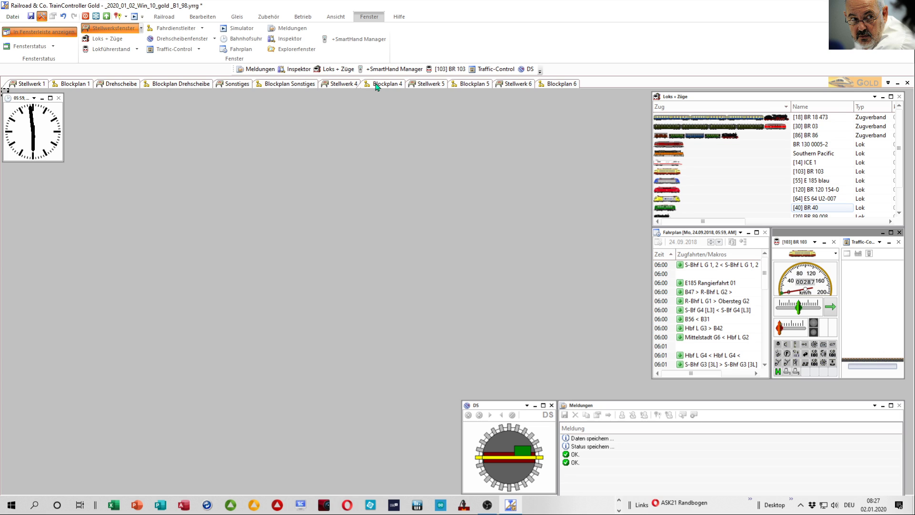
left_click(437, 86)
left_click(475, 85)
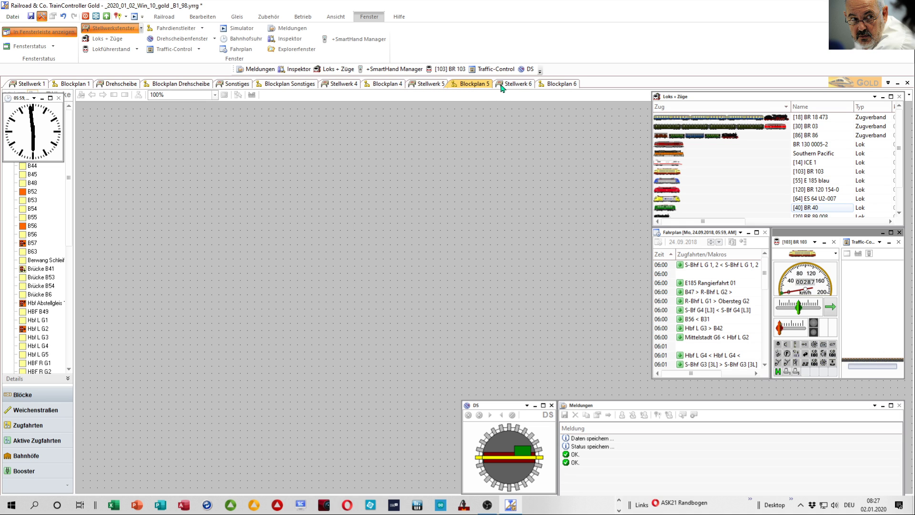
left_click(516, 84)
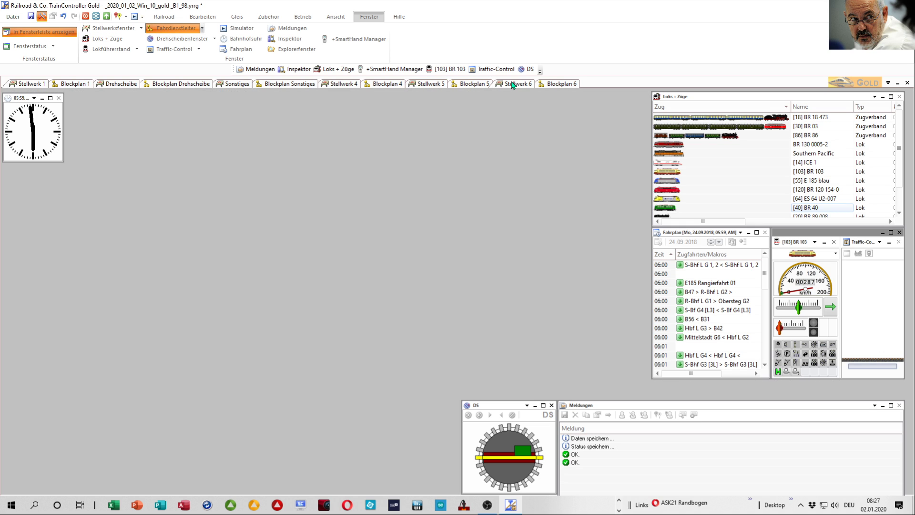
left_click(545, 85)
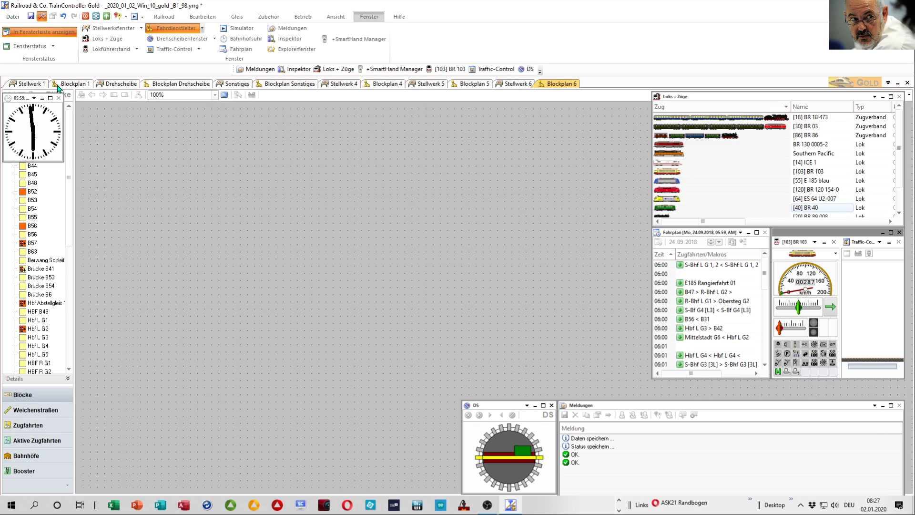
Compare connector A on Stellwerk 1 with its counterpart on the Drehscheibe plan
left_click(35, 85)
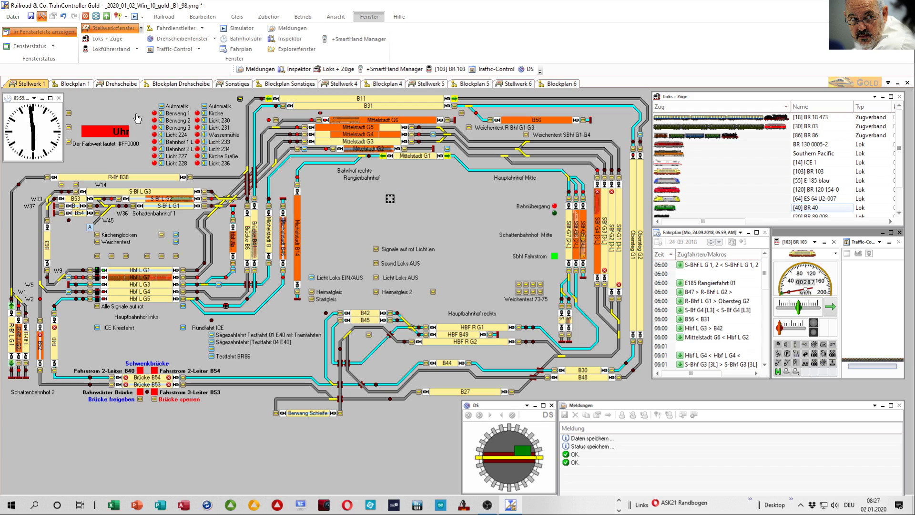
left_click(120, 83)
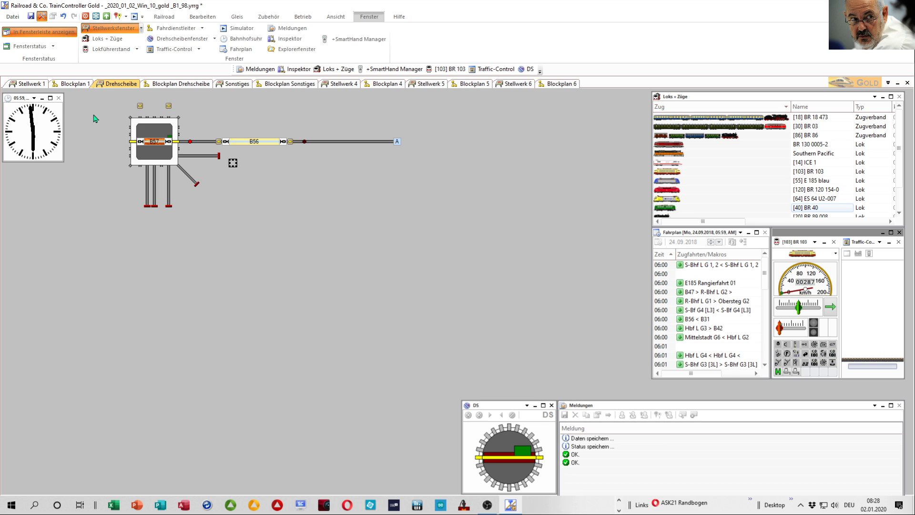
left_click(30, 84)
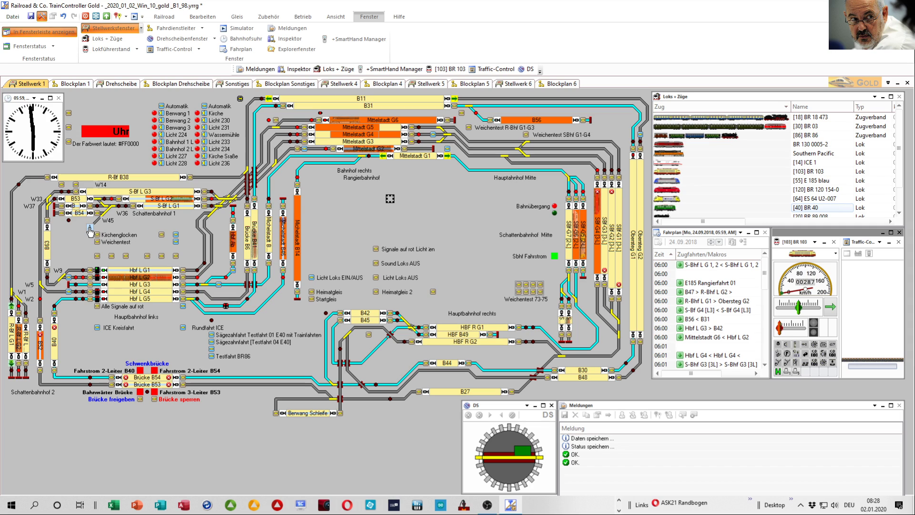
On the Drehscheibe plan, extend the turntable's diagonal siding into a horizontal track and branch a second horizontal track off below it
left_click(109, 86)
left_click(232, 162)
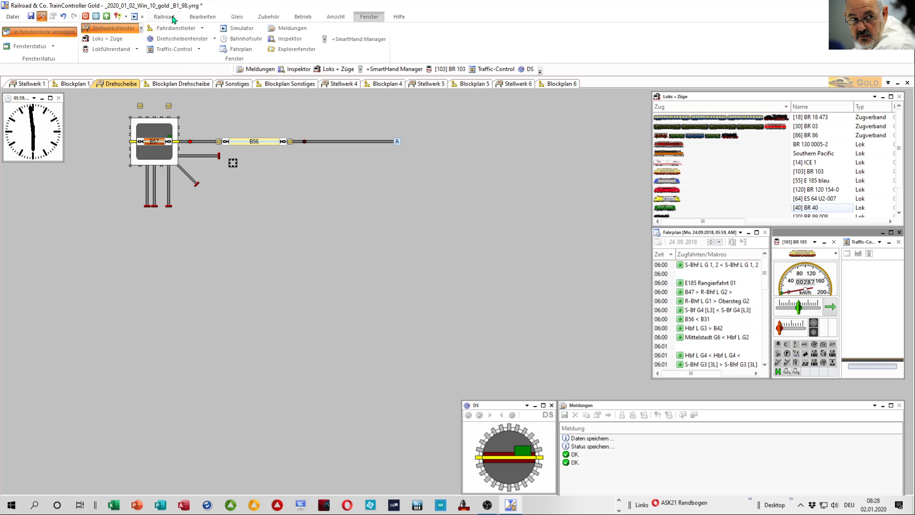
left_click(264, 18)
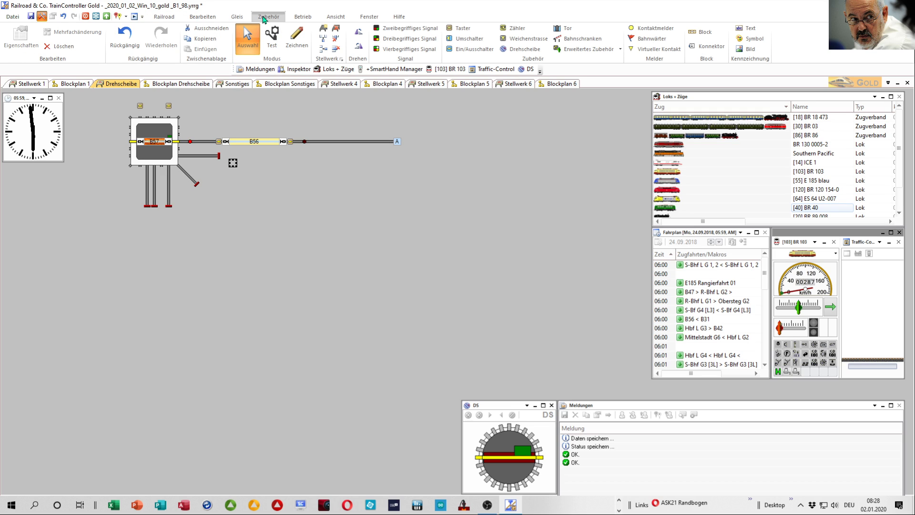
left_click(298, 43)
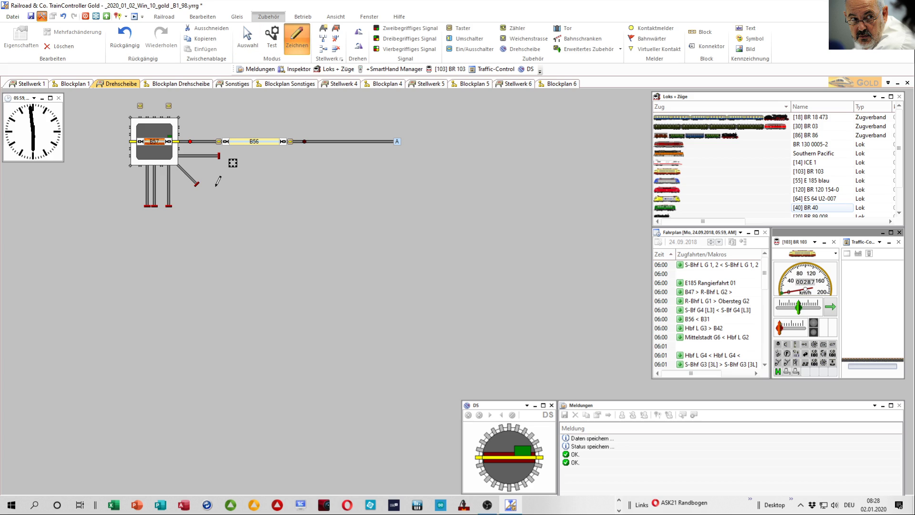
mouse_move(197, 184)
left_mouse_down()
mouse_move(228, 207)
mouse_move(225, 199)
left_mouse_up()
mouse_move(197, 184)
left_mouse_down()
mouse_move(217, 191)
mouse_move(224, 208)
left_mouse_up()
left_click(248, 43)
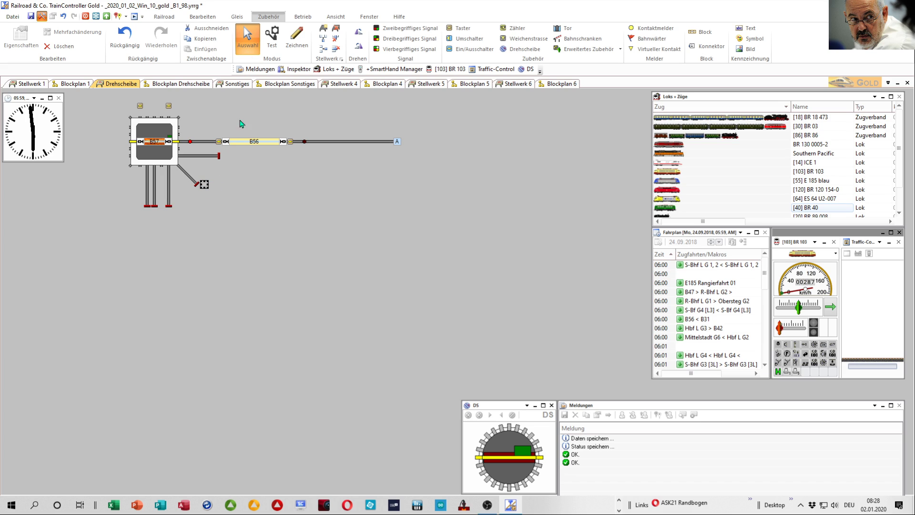
left_click(297, 39)
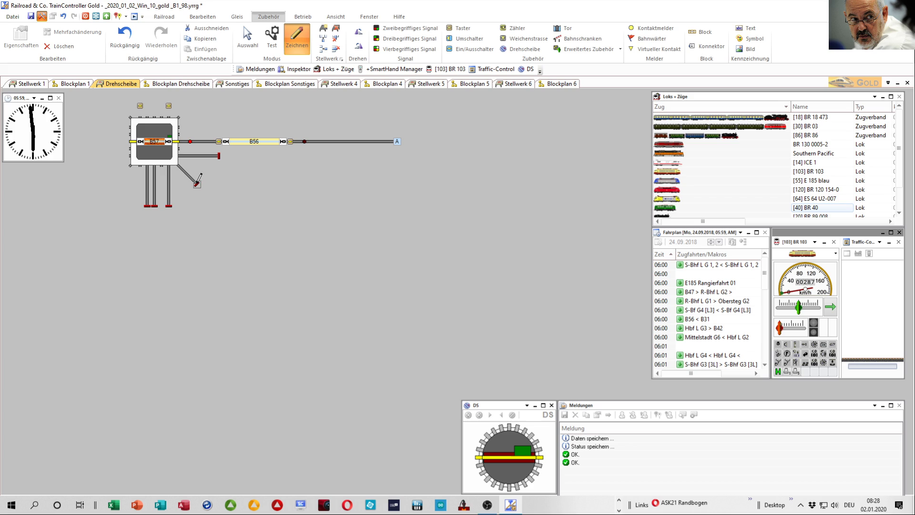
mouse_move(197, 183)
left_mouse_down()
mouse_move(232, 206)
mouse_move(361, 205)
left_mouse_up()
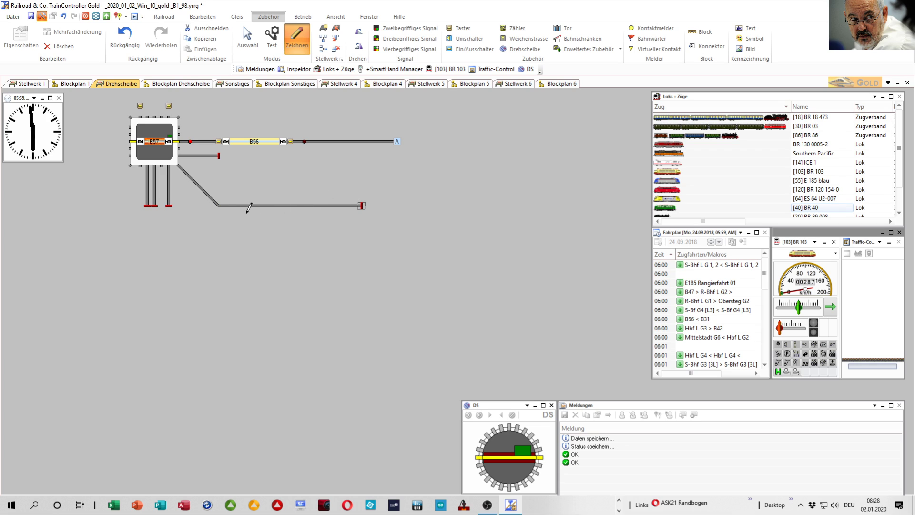
mouse_move(219, 205)
left_mouse_down()
mouse_move(253, 242)
mouse_move(360, 238)
left_mouse_up()
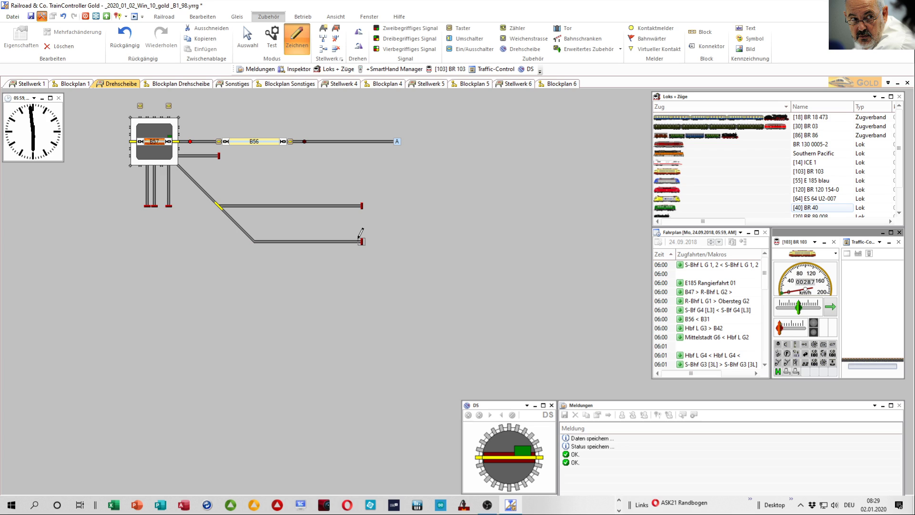
Replace the buffer stops at the ends of both new Drehscheibe tracks with connectors
left_click(248, 38)
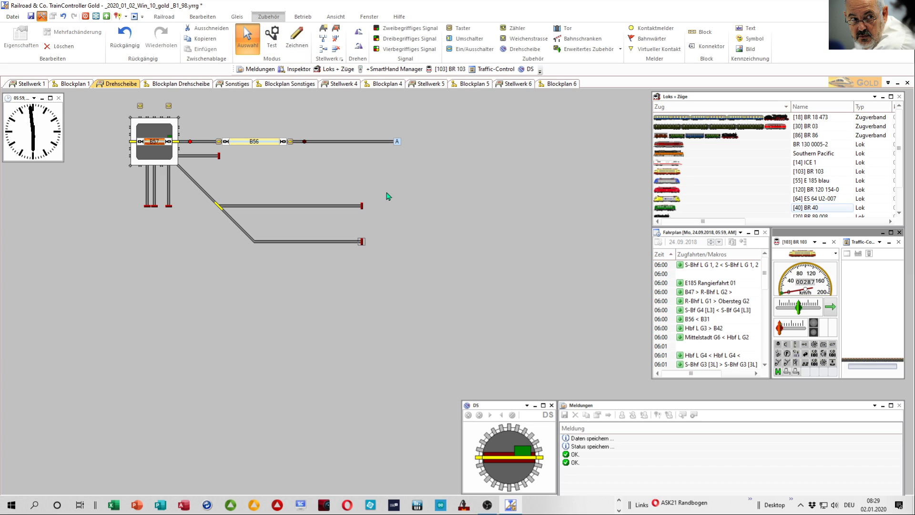
left_click(362, 206)
left_click(362, 242)
left_click(709, 49)
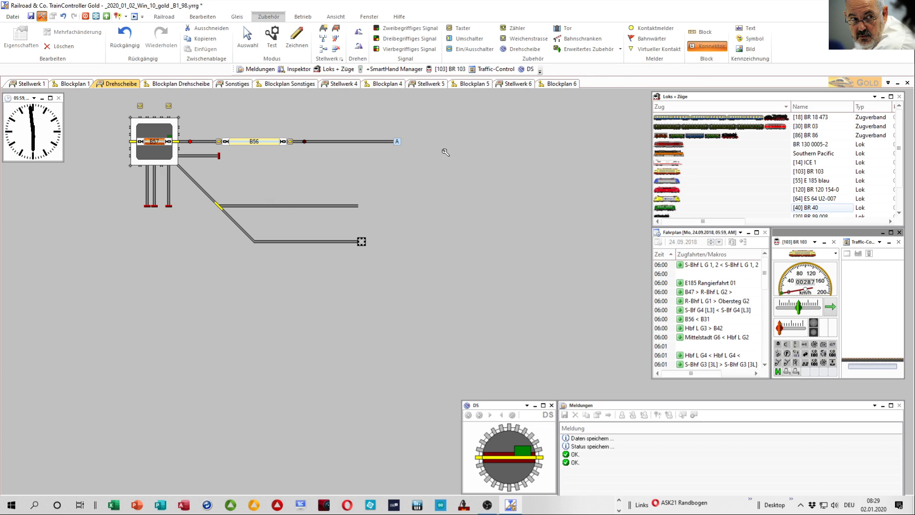
left_click(361, 206)
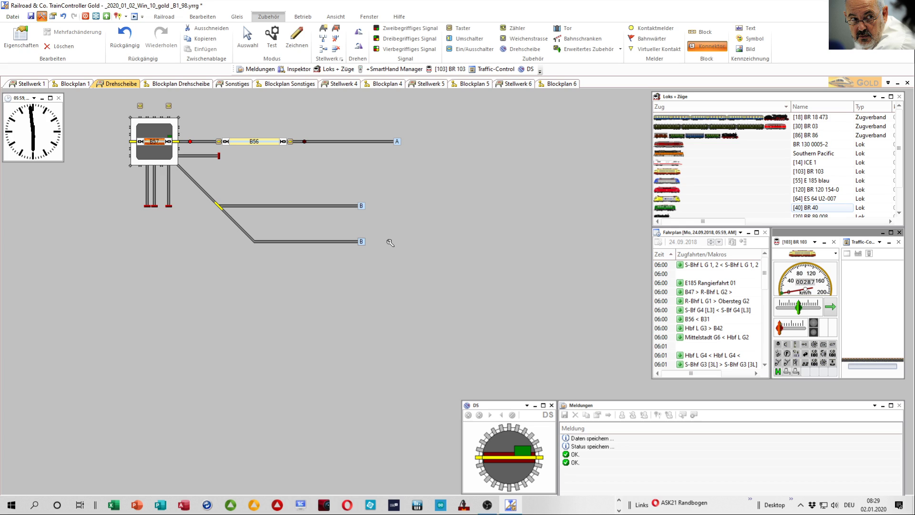
left_click(248, 38)
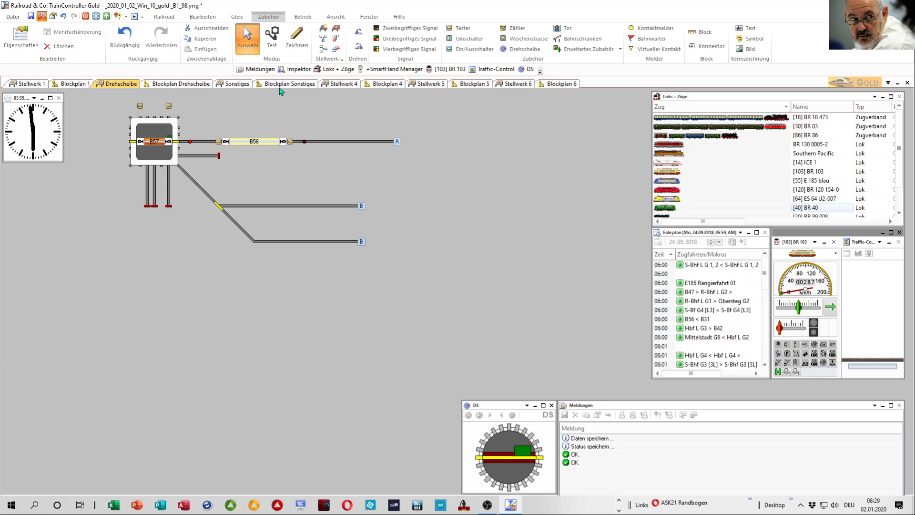
left_click(362, 243)
left_click(437, 255)
Place a connector on the empty Stellwerk 4 and draw a straight horizontal track starting from it
left_click(349, 83)
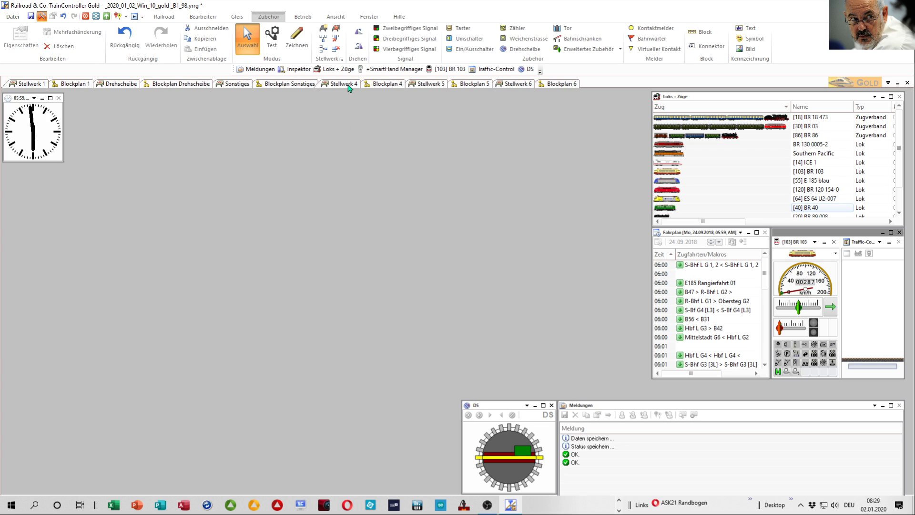
left_click(710, 46)
left_click(183, 198)
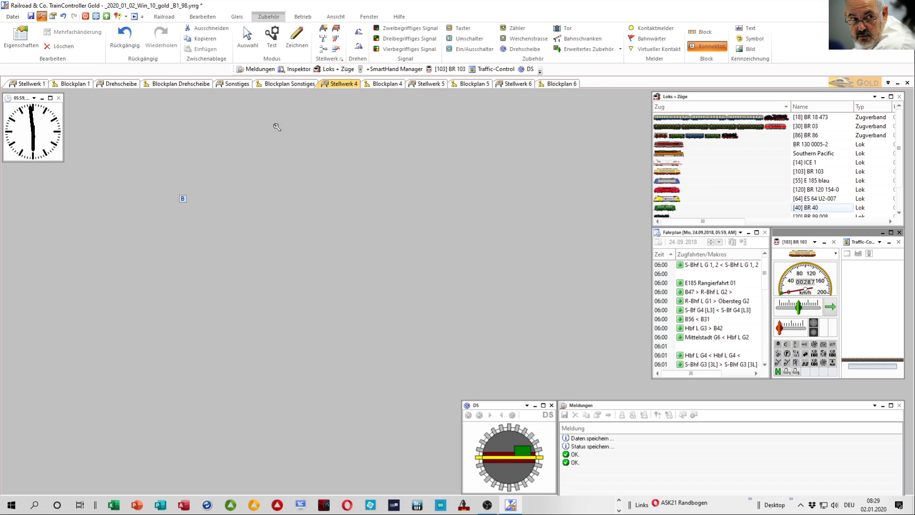
left_click(295, 42)
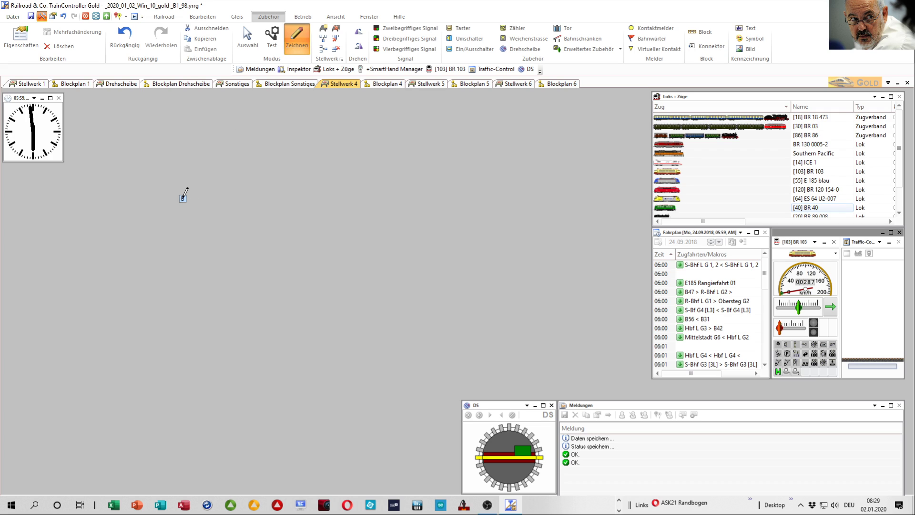
left_click_drag(182, 198, 427, 198)
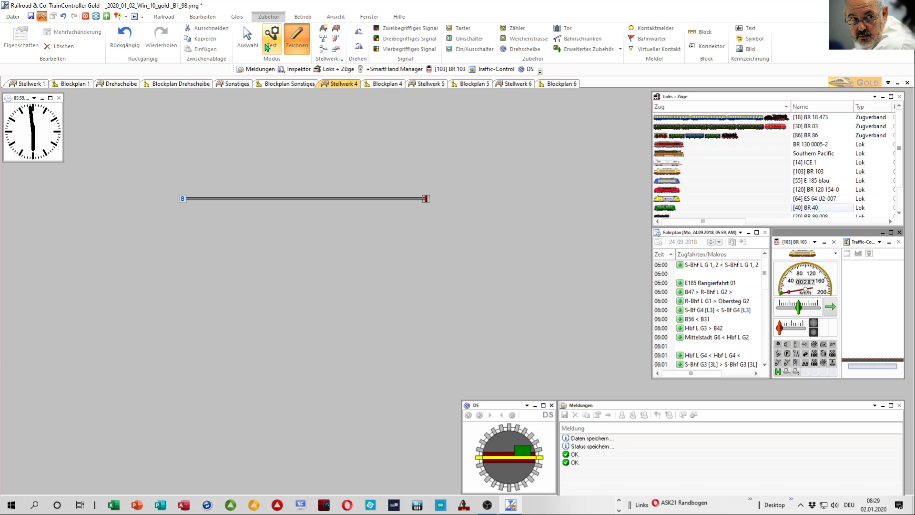
Replace the buffer stop at the end of the Stellwerk 4 track with another connector
left_click(248, 44)
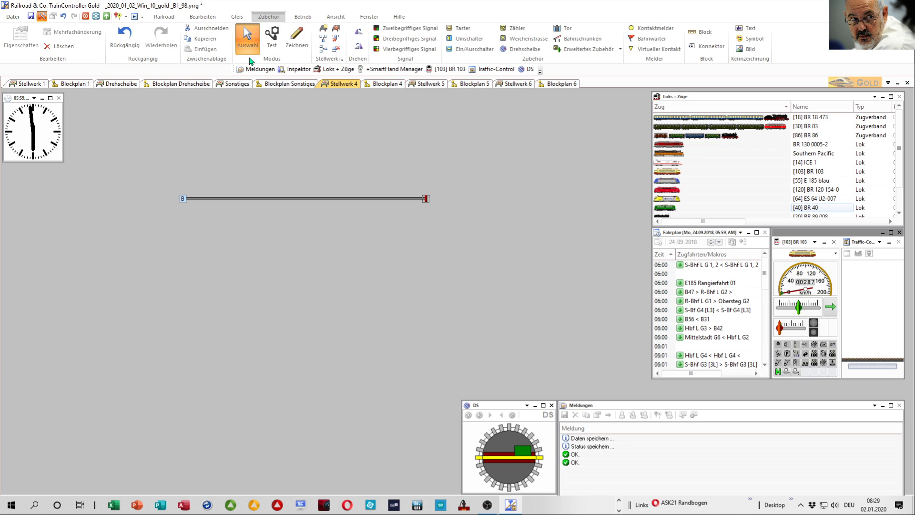
left_click(427, 200)
left_click(479, 210)
left_click(702, 48)
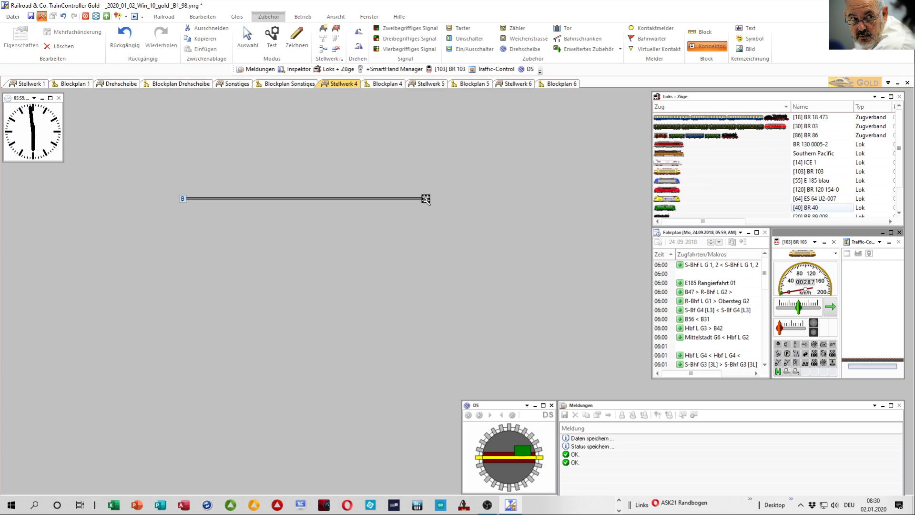
left_click(426, 199)
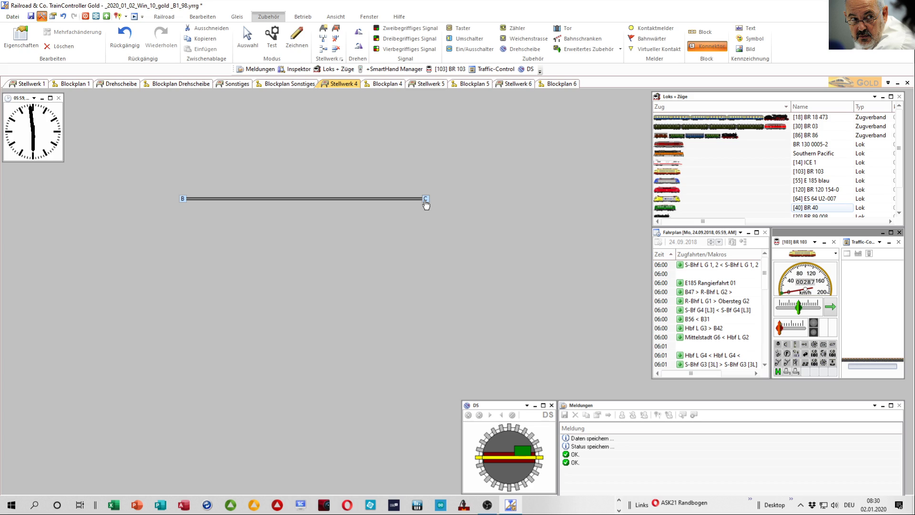
Place a connector on the empty Stellwerk 5 and draw a straight horizontal track starting from it
left_click(432, 85)
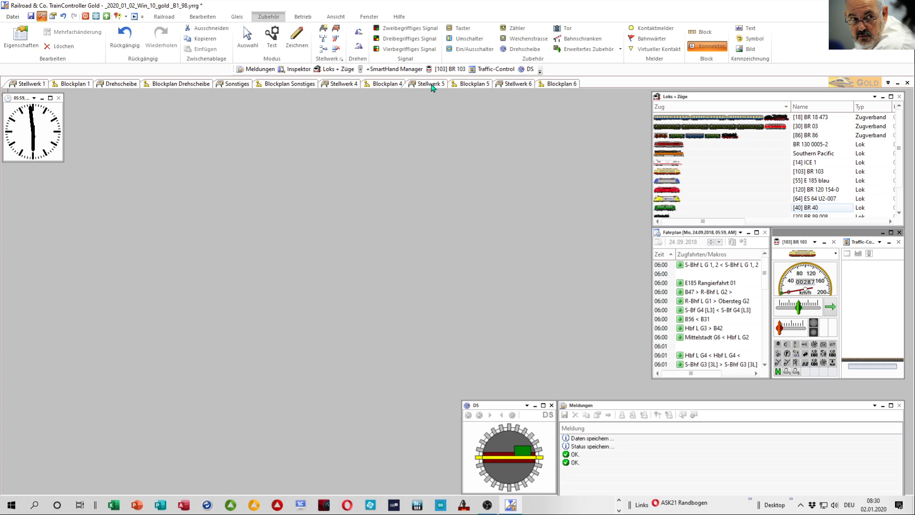
left_click(709, 49)
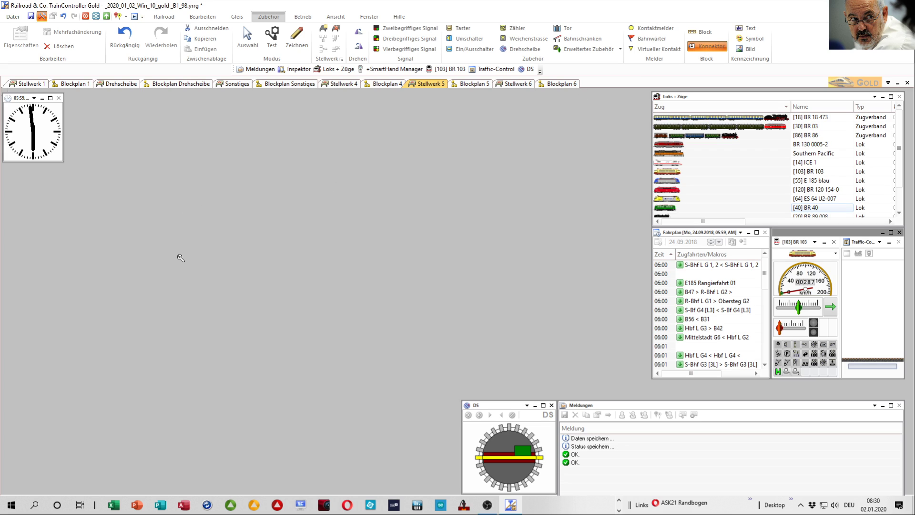
left_click(181, 223)
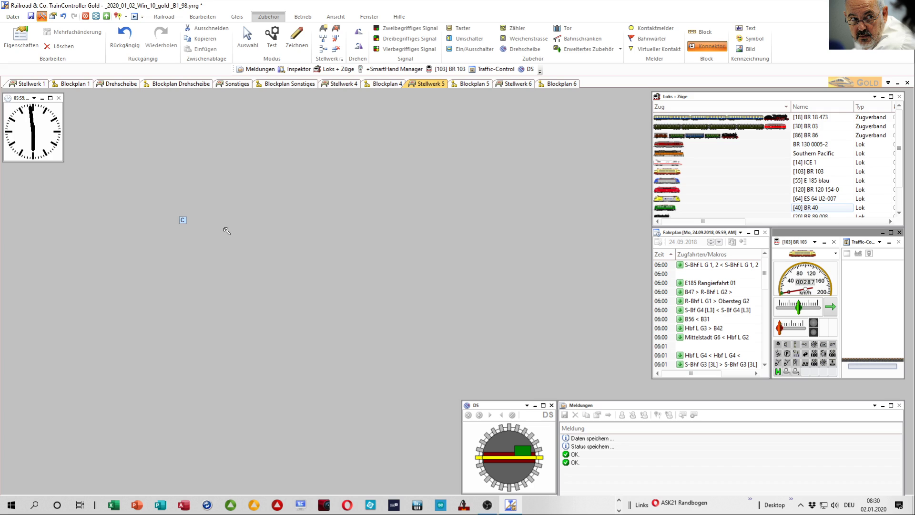
left_click(297, 39)
left_click_drag(185, 220, 375, 220)
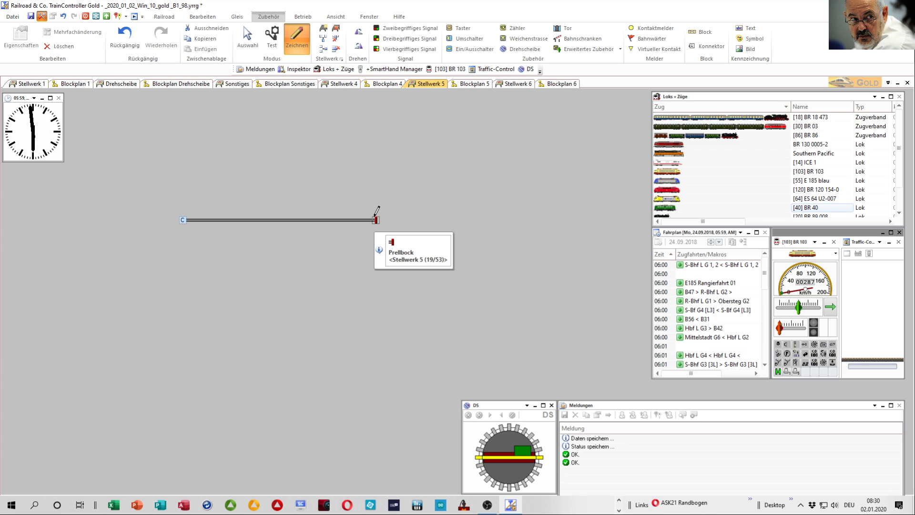
Replace the buffer stop at the end of the Stellwerk 5 track with a connector
left_click(247, 44)
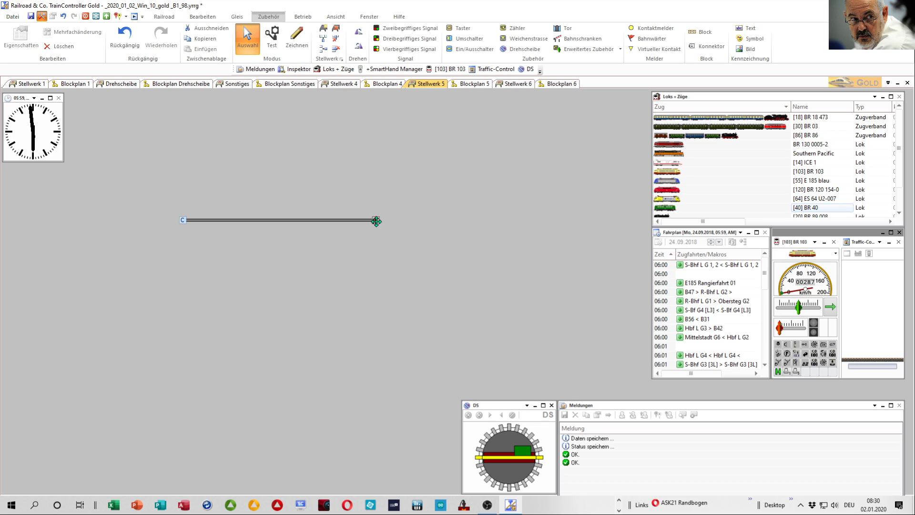
left_click(376, 220)
left_click(707, 45)
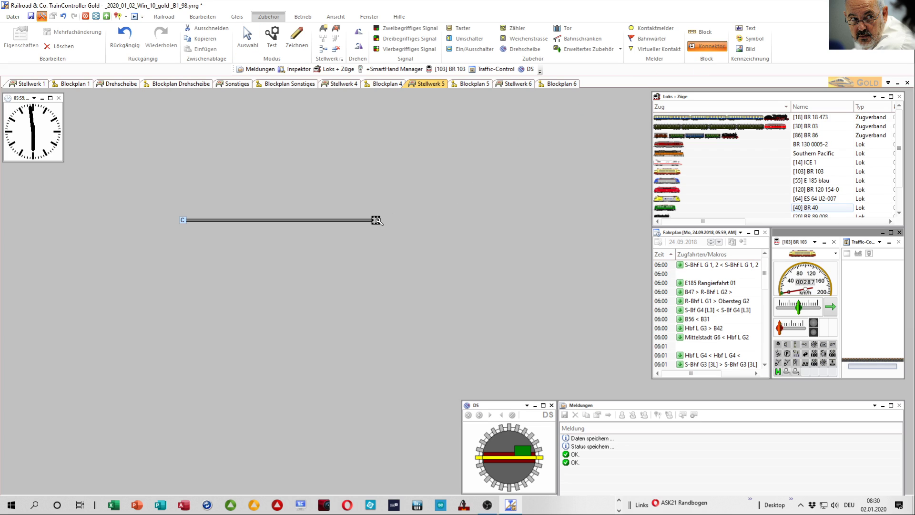
left_click(376, 220)
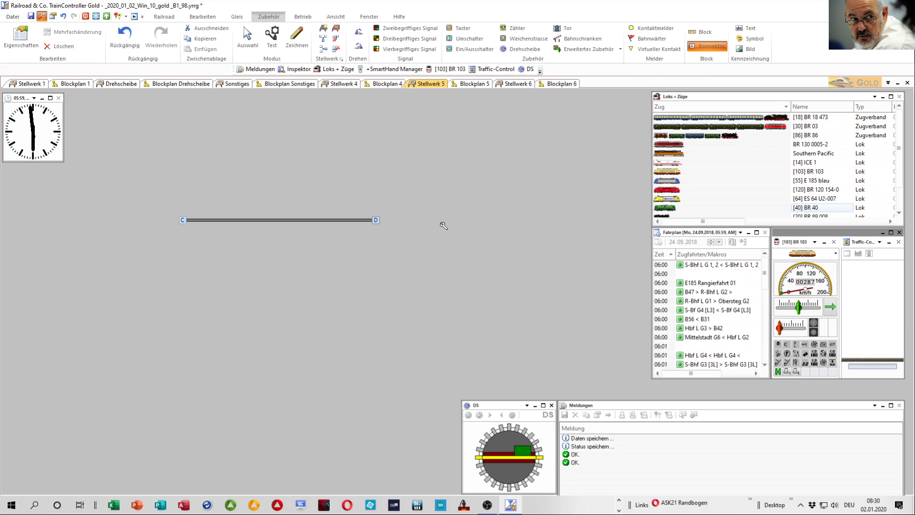
Place a connector on the empty Stellwerk 6 and draw a U-shaped track from it that turns back below its start
left_click(520, 85)
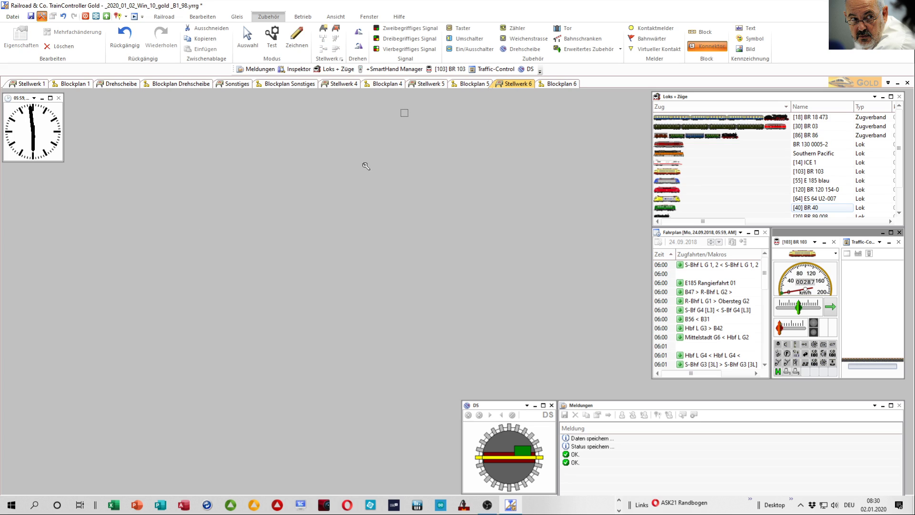
left_click(176, 228)
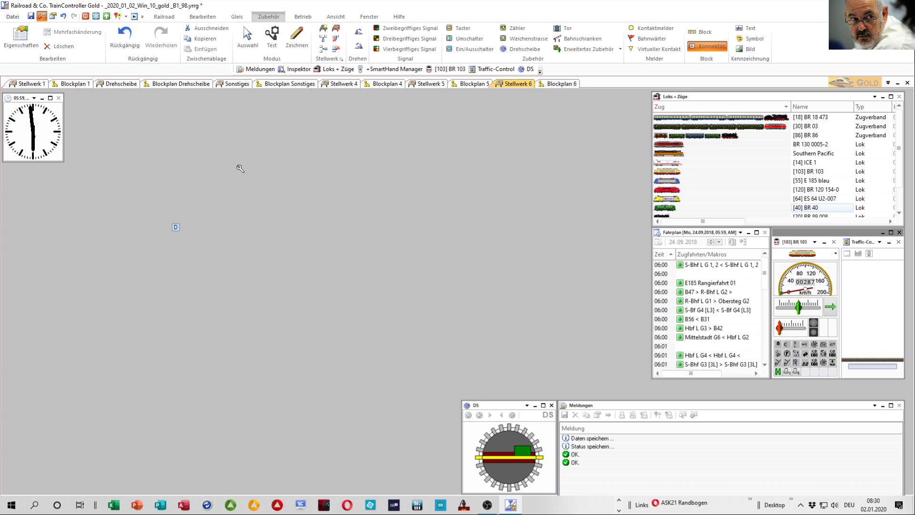
left_click(297, 38)
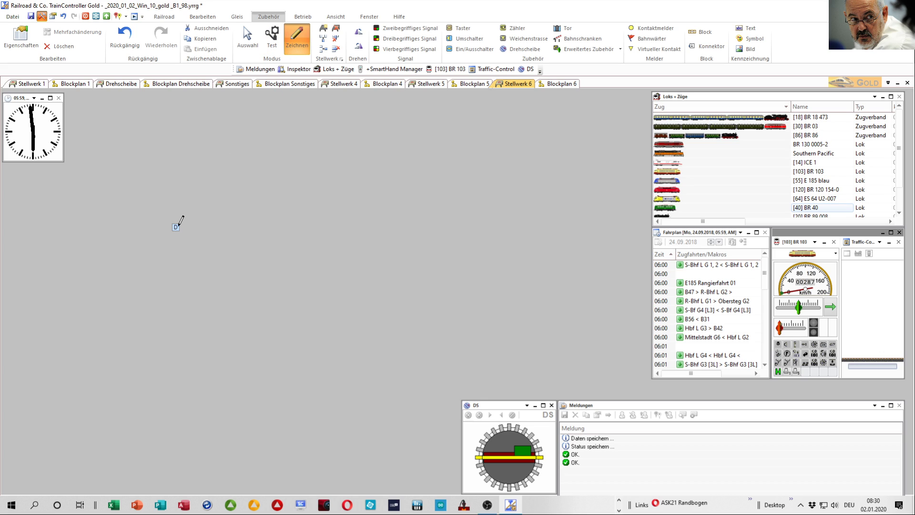
left_click_drag(179, 225, 390, 227)
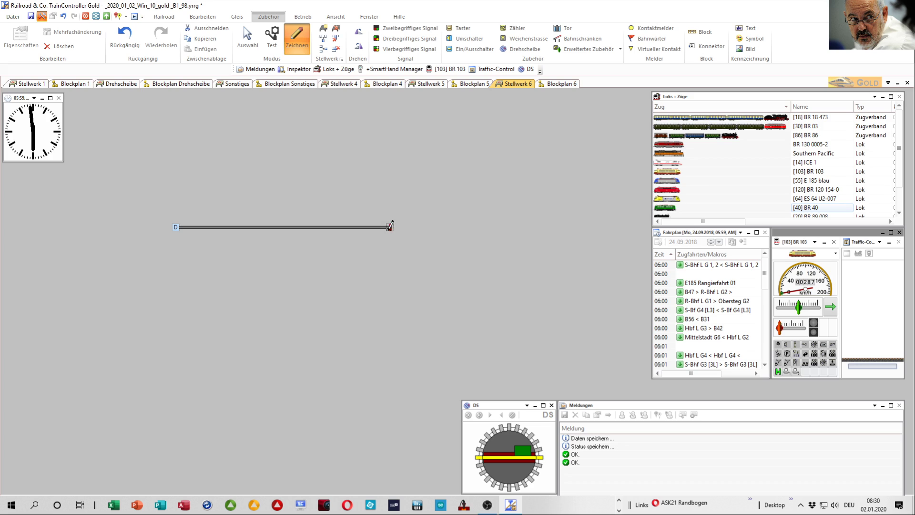
mouse_move(389, 265)
left_mouse_down()
mouse_move(390, 329)
mouse_move(177, 327)
left_mouse_up()
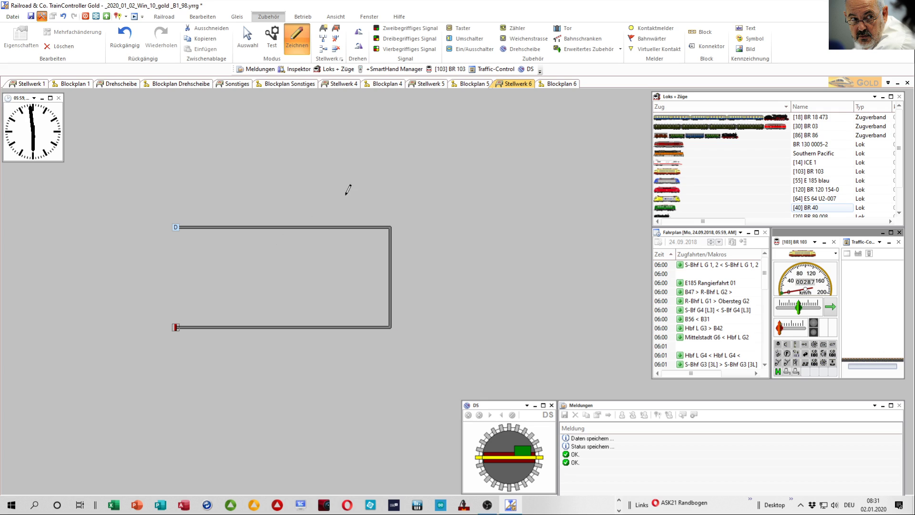
Replace the buffer stop at the end of the U-shaped Stellwerk 6 track with a connector
left_click(249, 48)
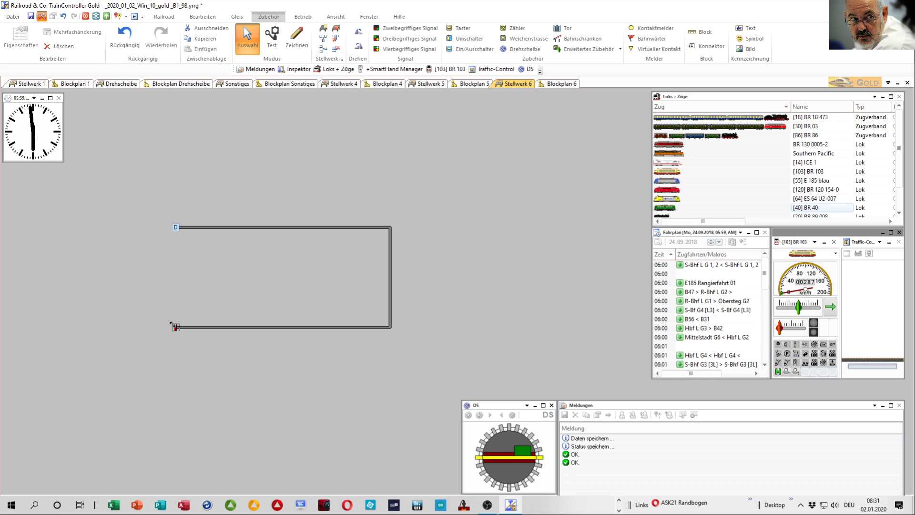
left_click(718, 47)
left_click(177, 327)
left_click(708, 46)
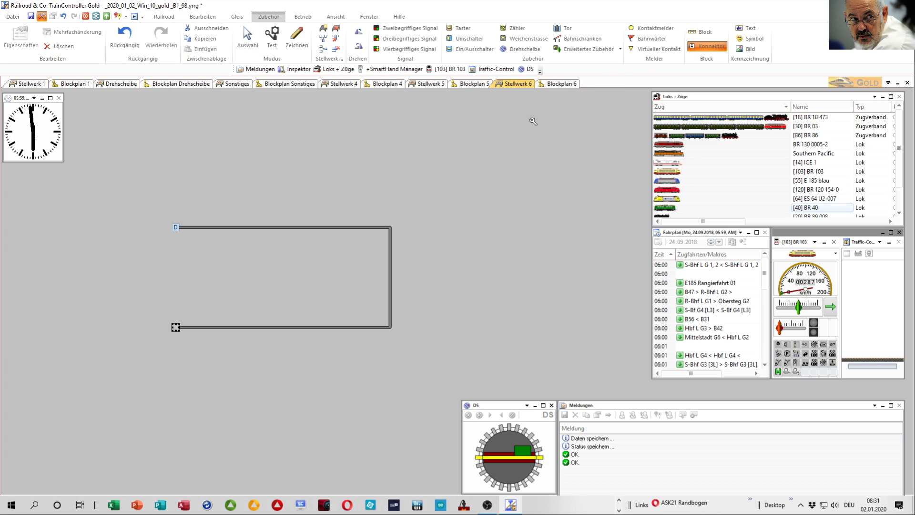
left_click(176, 327)
Trace the matching connector letters across Drehscheibe, Stellwerk 1, Stellwerk 4, Stellwerk 5 and Stellwerk 6
left_click(121, 85)
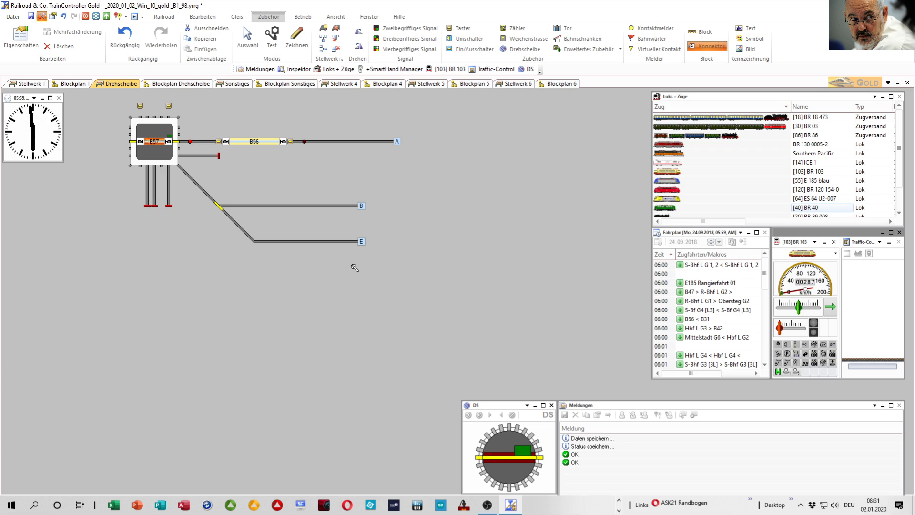
left_click(29, 85)
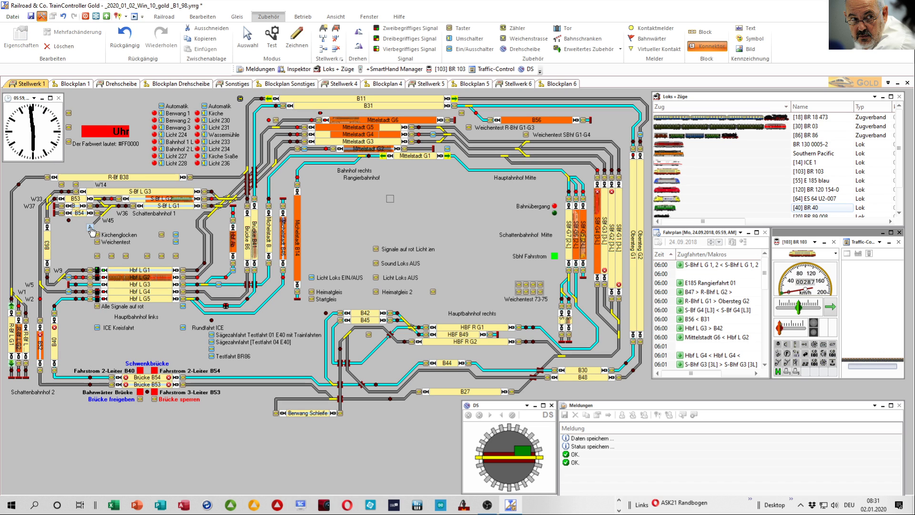
left_click(113, 86)
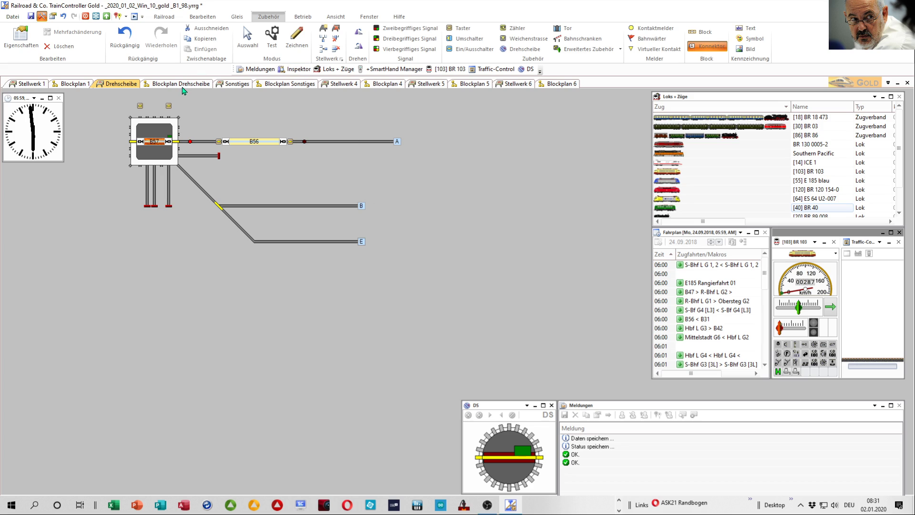
left_click(327, 89)
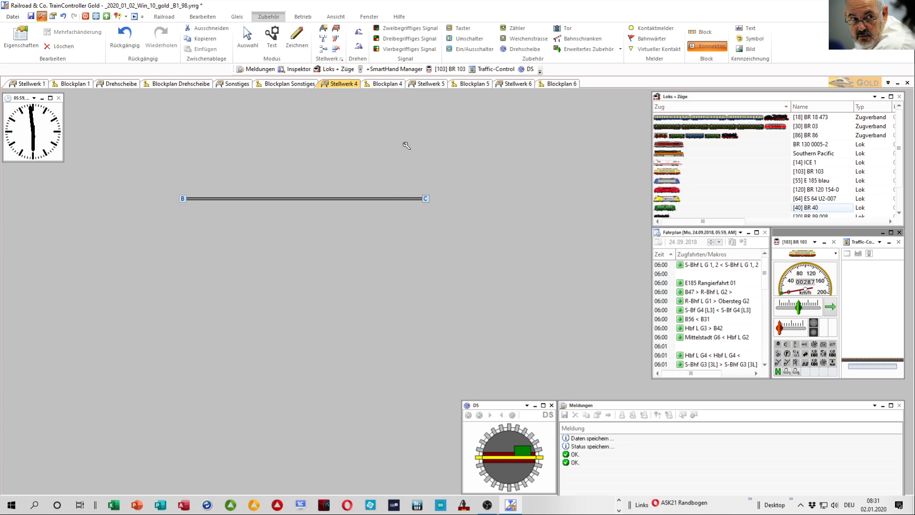
left_click(434, 86)
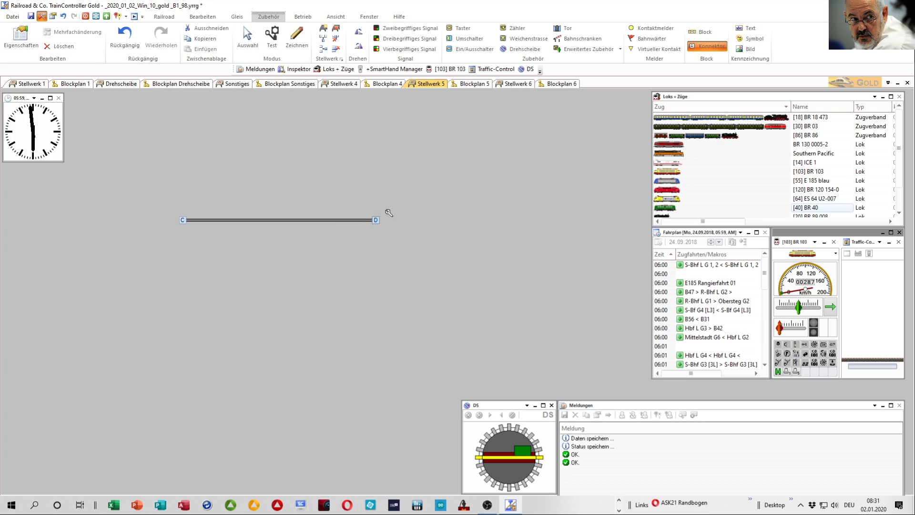
left_click(515, 84)
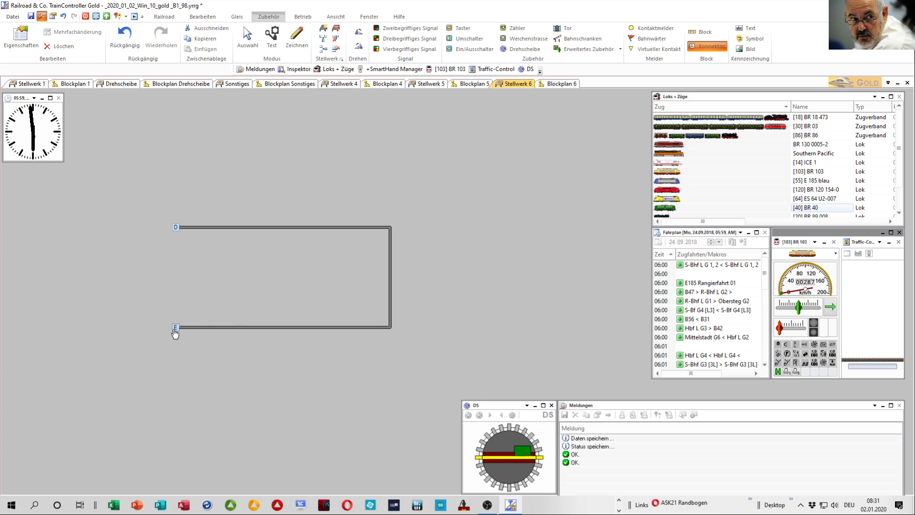
left_click(111, 86)
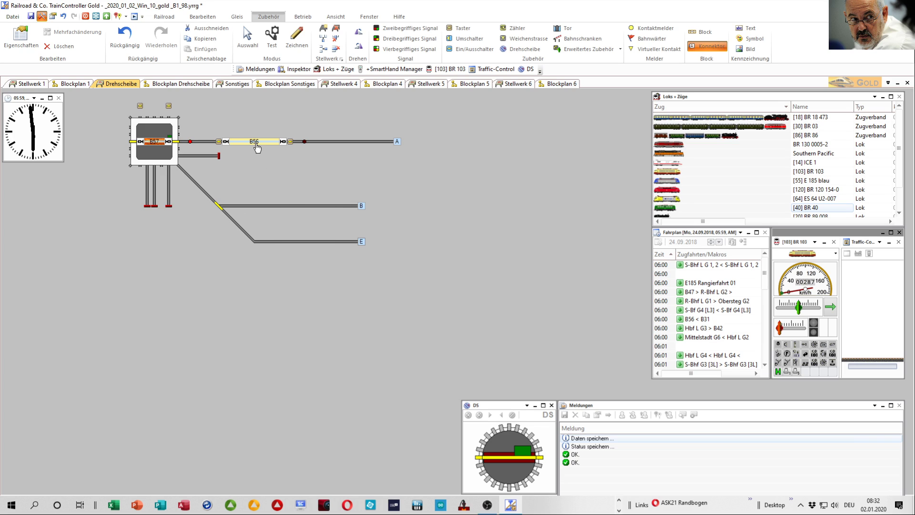
mouse_move(260, 147)
Compare the Stellwerk 4 track with its block diagram and examine Blockplan 5 and Blockplan 6 as well
left_click(348, 85)
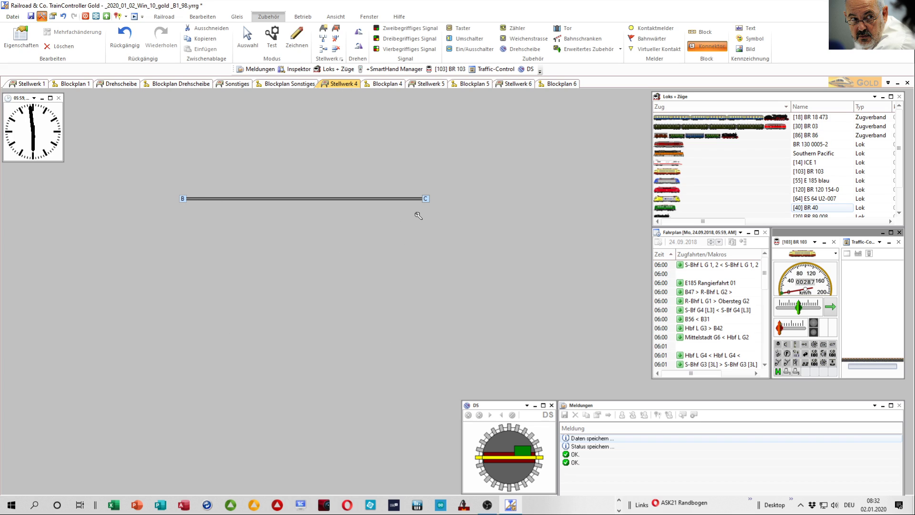
left_click(386, 84)
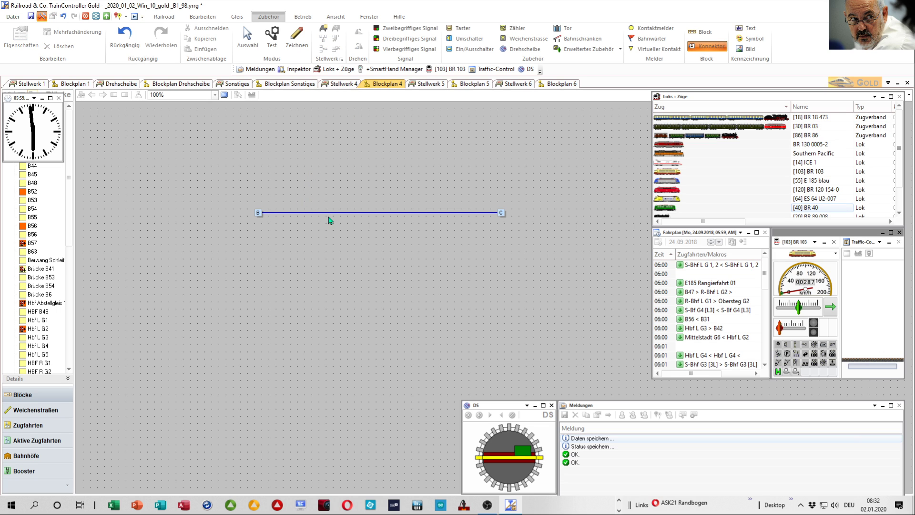
left_click(472, 85)
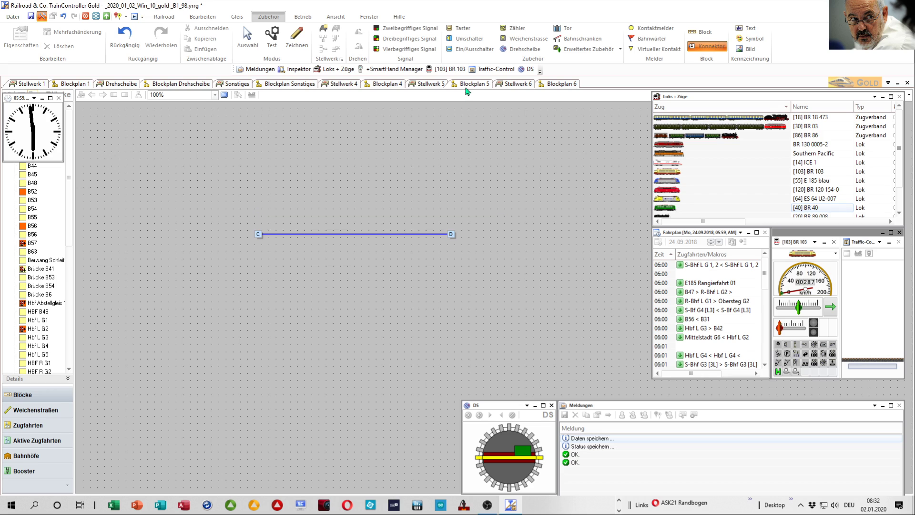
left_click(564, 85)
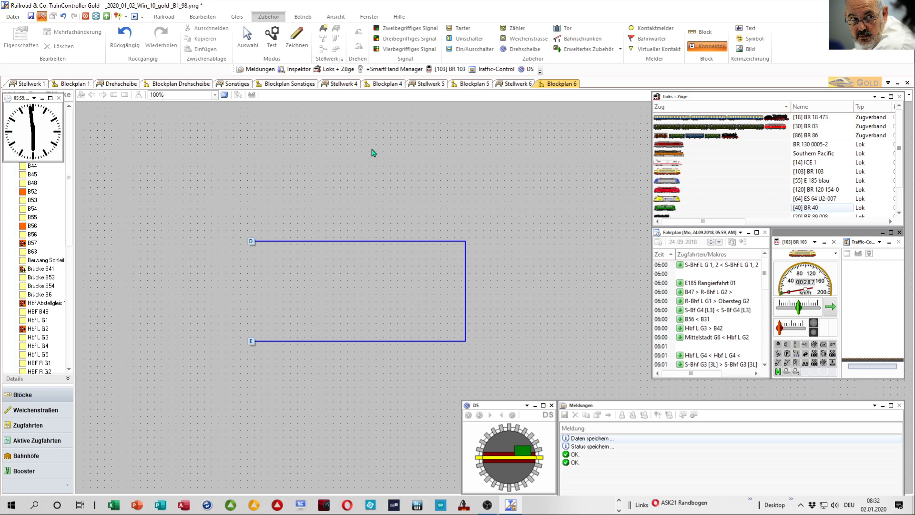
Insert one block into the horizontal track on Stellwerk 4 and one into the track on Stellwerk 5
left_click(340, 86)
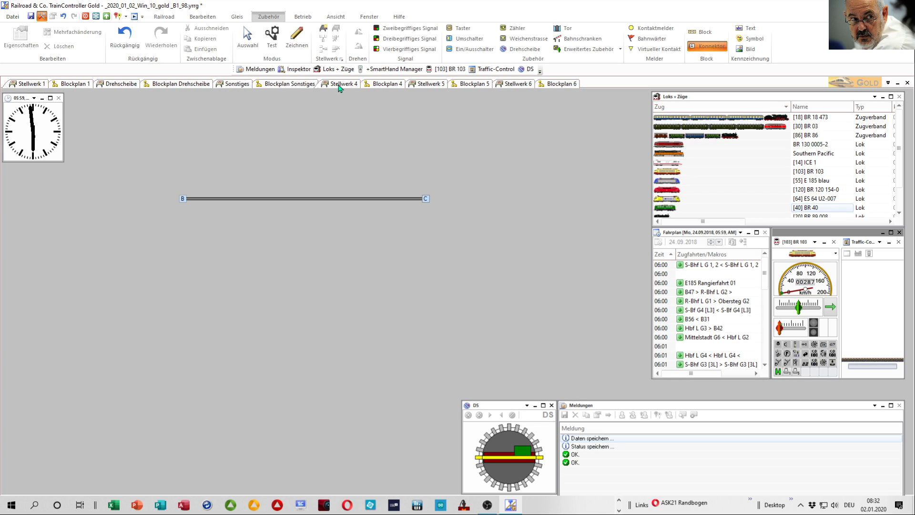
left_click(703, 32)
left_click(237, 199)
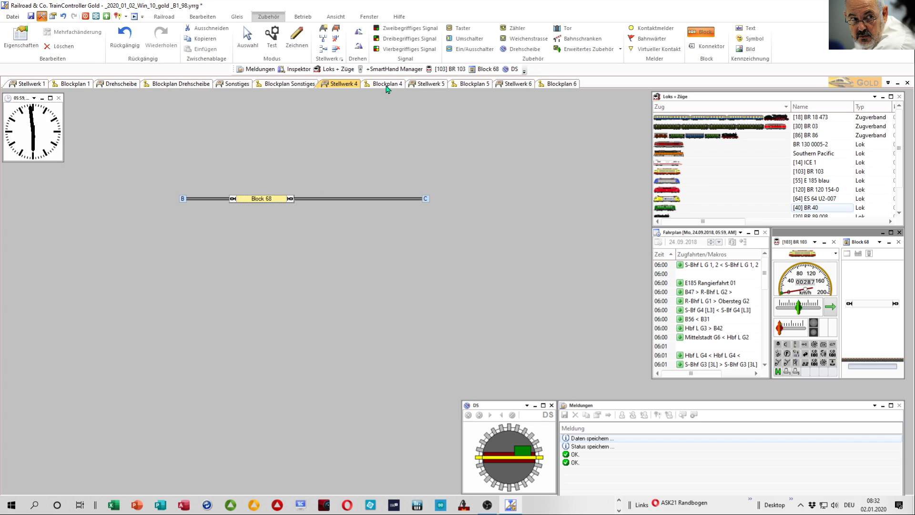
left_click(422, 85)
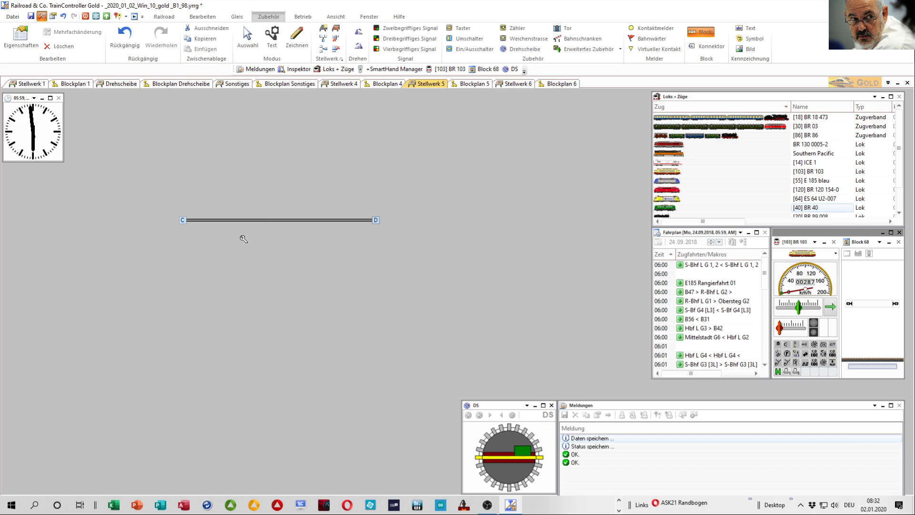
left_click_drag(235, 220, 294, 220)
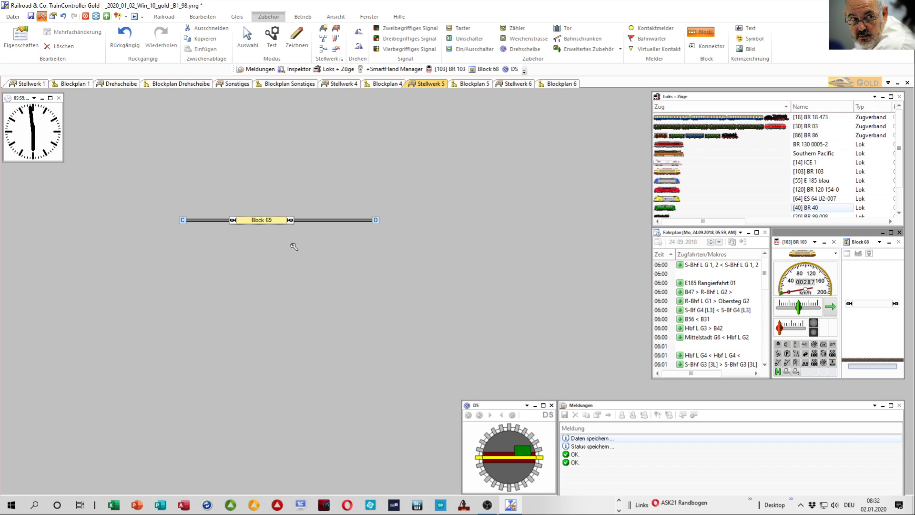
Insert three blocks into the U-shaped Stellwerk 6 track, one each on the upper, vertical and lower sections
left_click(513, 85)
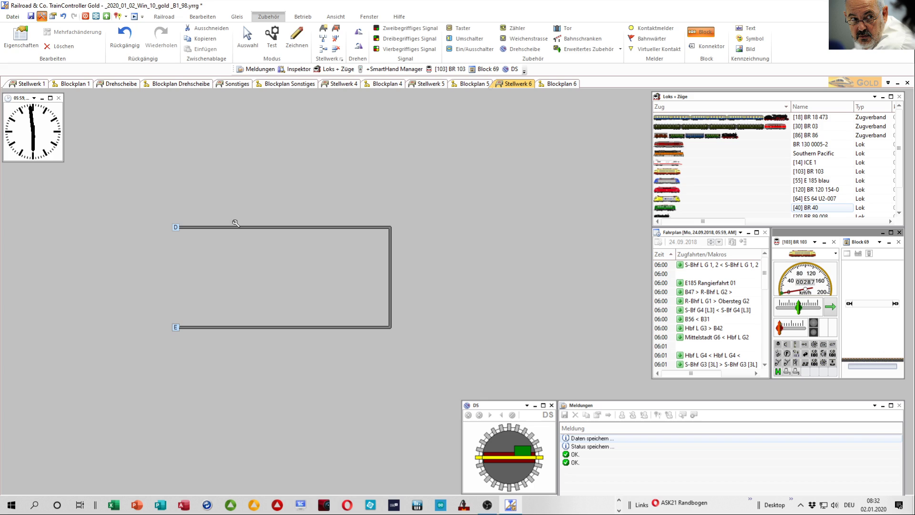
left_click(236, 223)
left_click(390, 259)
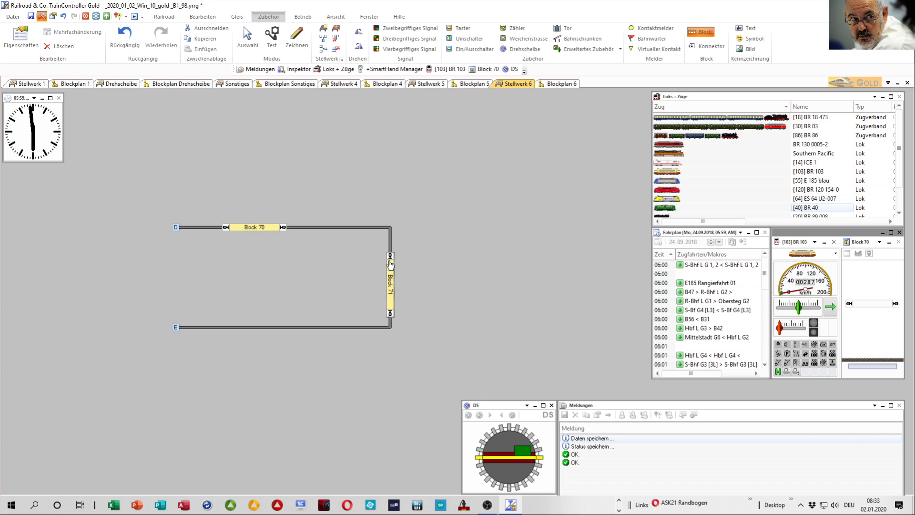
left_click(233, 326)
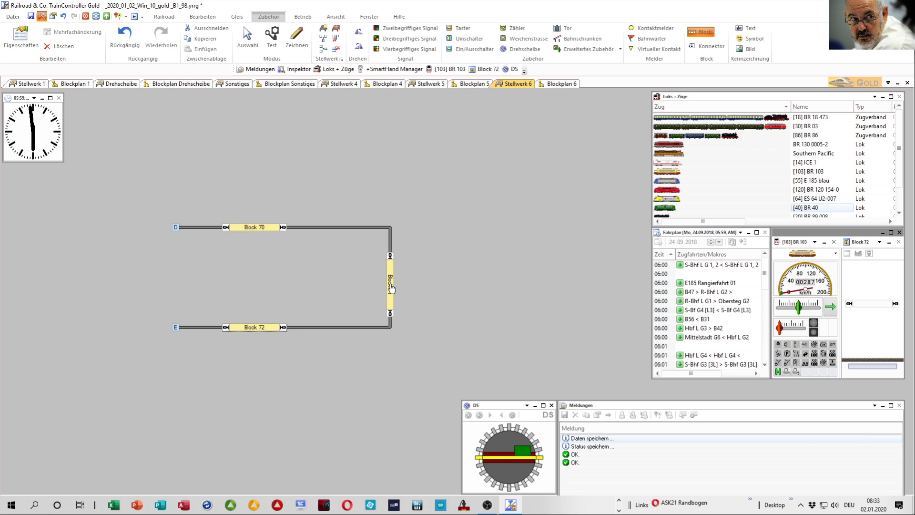
Empty the message list, run the data check to review its messages, and empty the list again
left_click(576, 416)
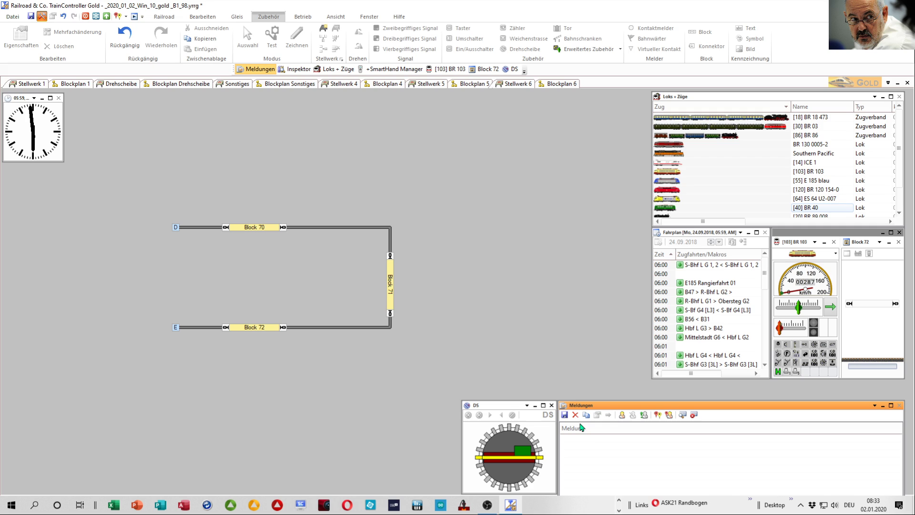
left_click(623, 415)
left_click(606, 448)
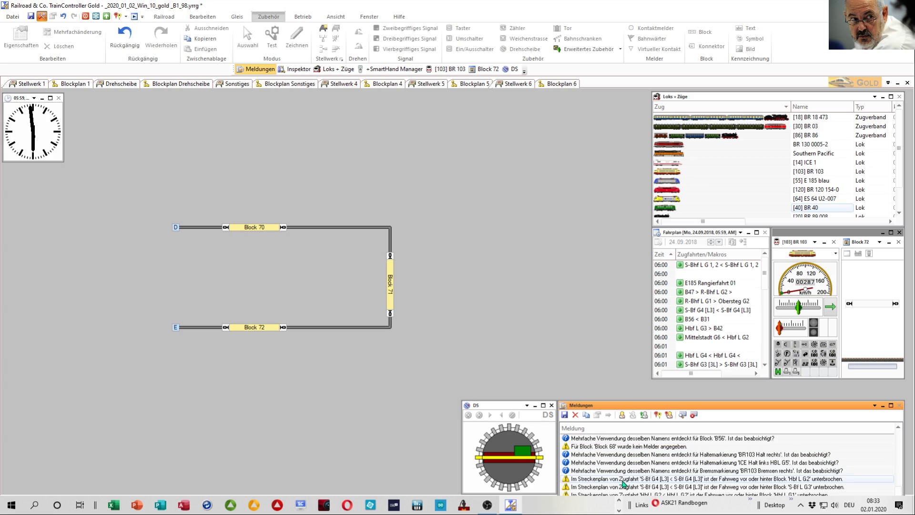
left_click(576, 416)
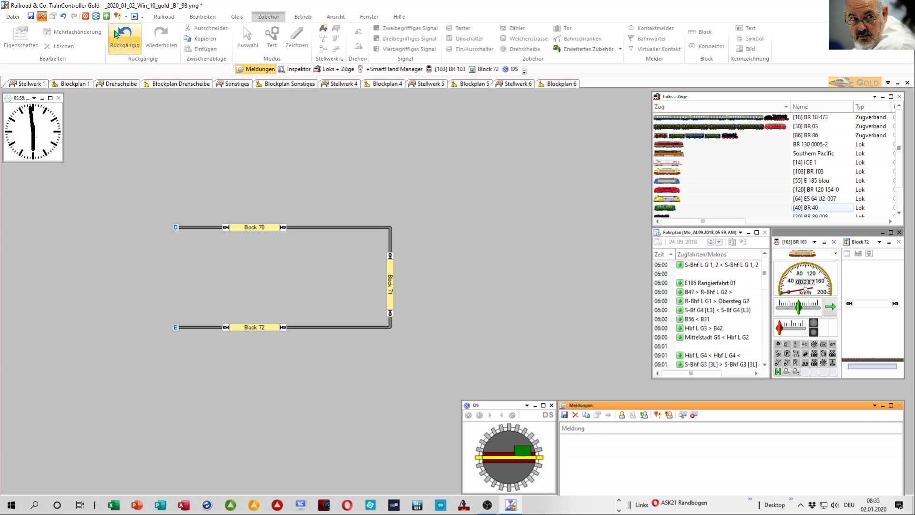
Review which block diagram is assigned to each switchboard and inspect the blocks in Blockplan 6
left_click(342, 62)
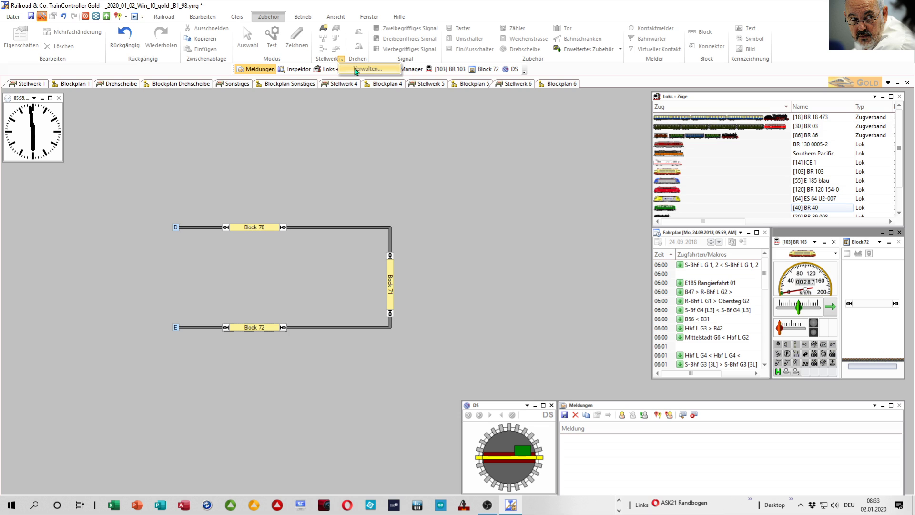
left_click(355, 69)
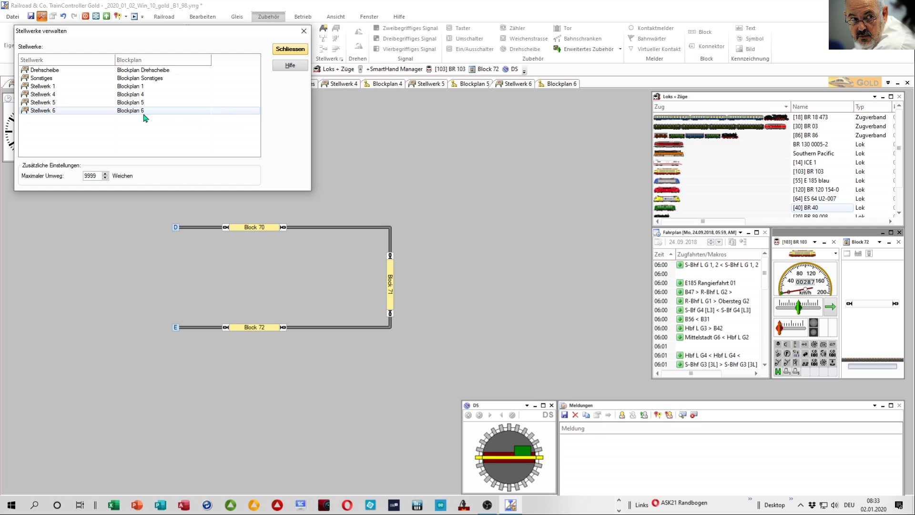
left_click(292, 49)
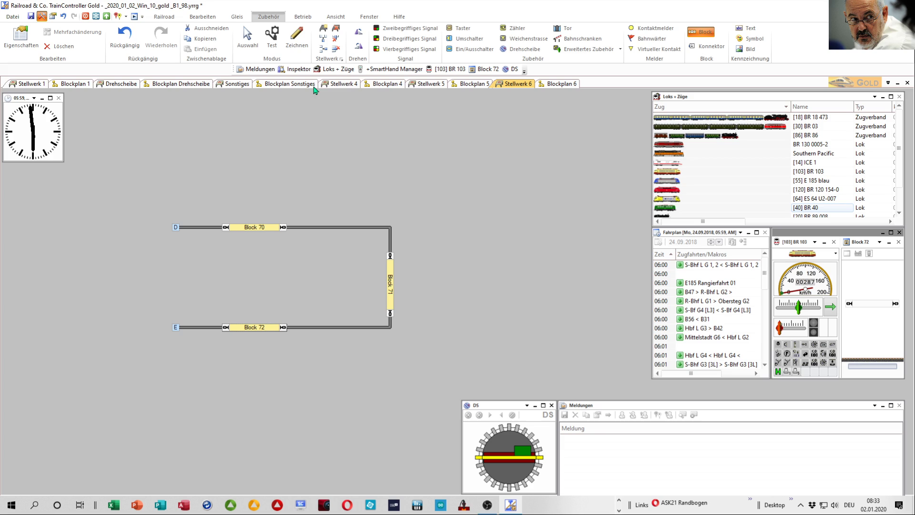
left_click(554, 85)
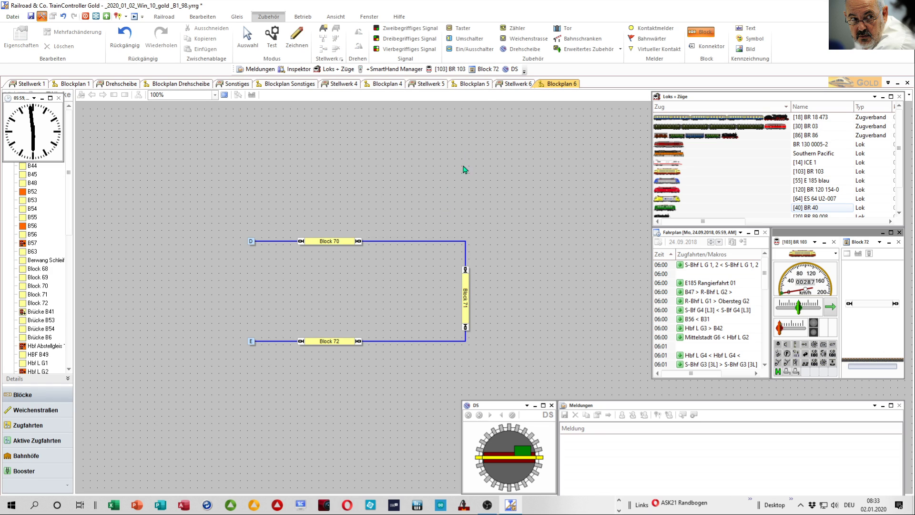
Inspect the blocks and connectors in Blockplan 5 and Blockplan 4, and compare Blockplan 4 with the track on Stellwerk 4
left_click(476, 86)
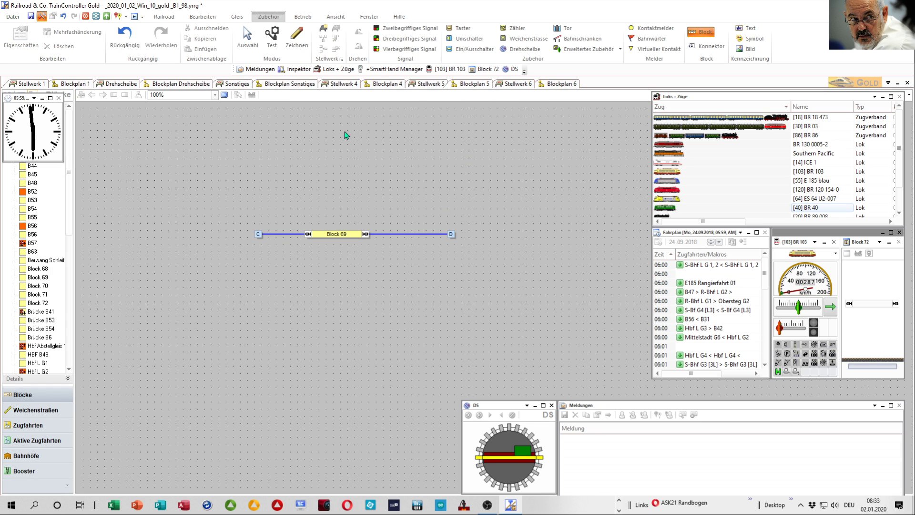
left_click(388, 86)
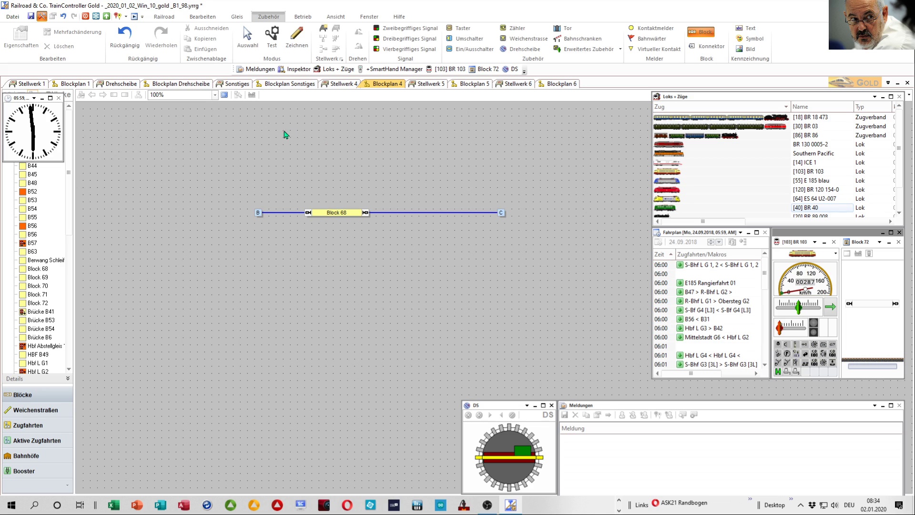
left_click(346, 84)
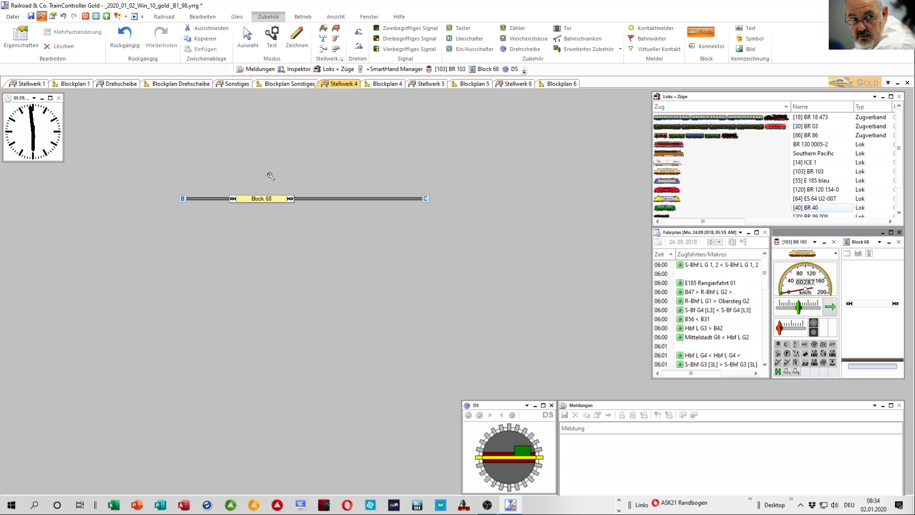
Return to Stellwerk 1 and save the project data
left_click(30, 85)
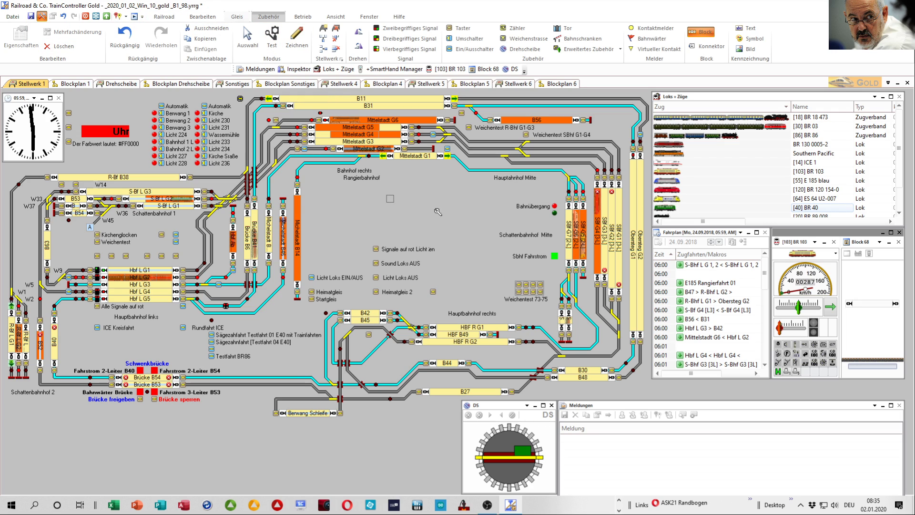
left_click(31, 17)
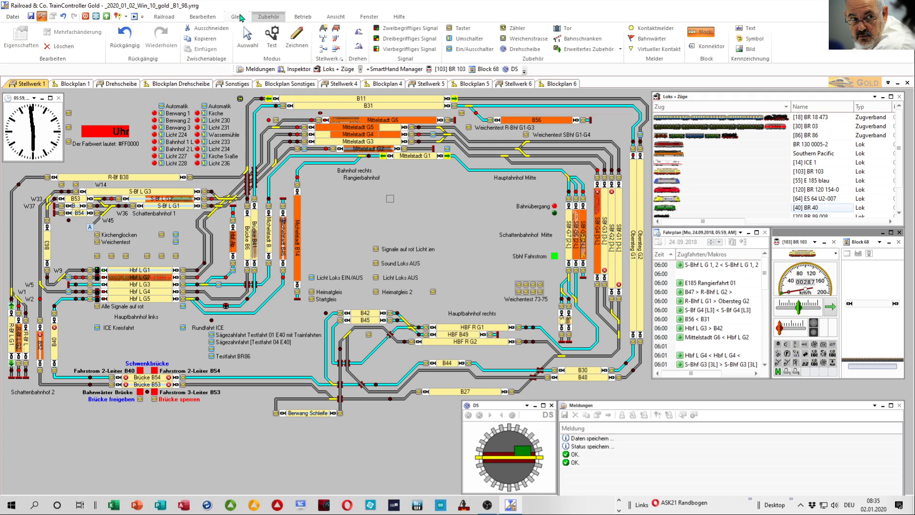
Open the confirmation dialog for deleting the Stellwerk 1 switchboard
left_click(336, 32)
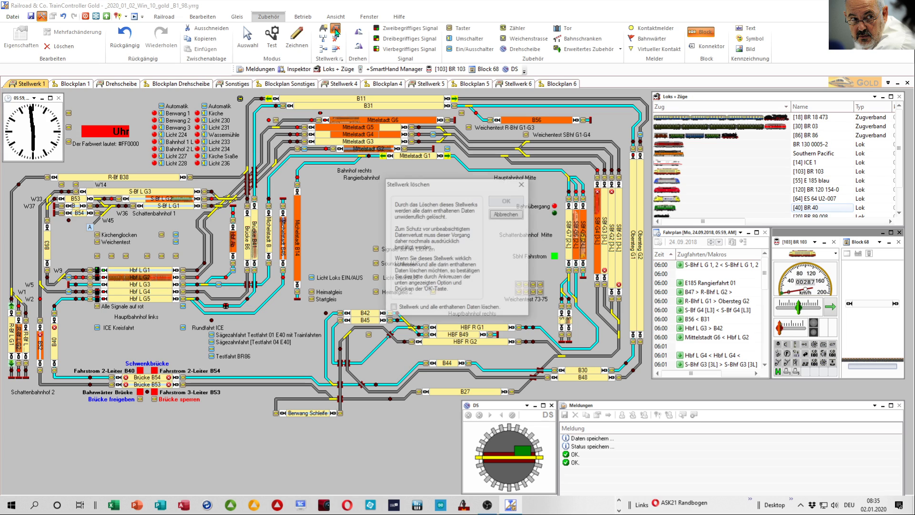